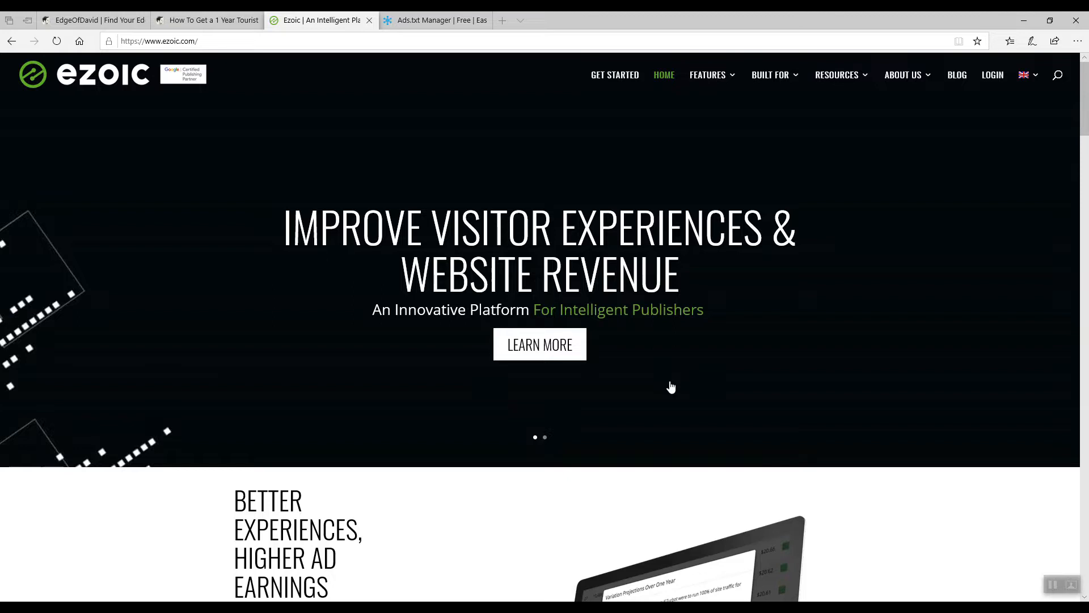
Browse the Vietnam tourist visa article on the blog, scrolling through it and back to the top.
click(183, 17)
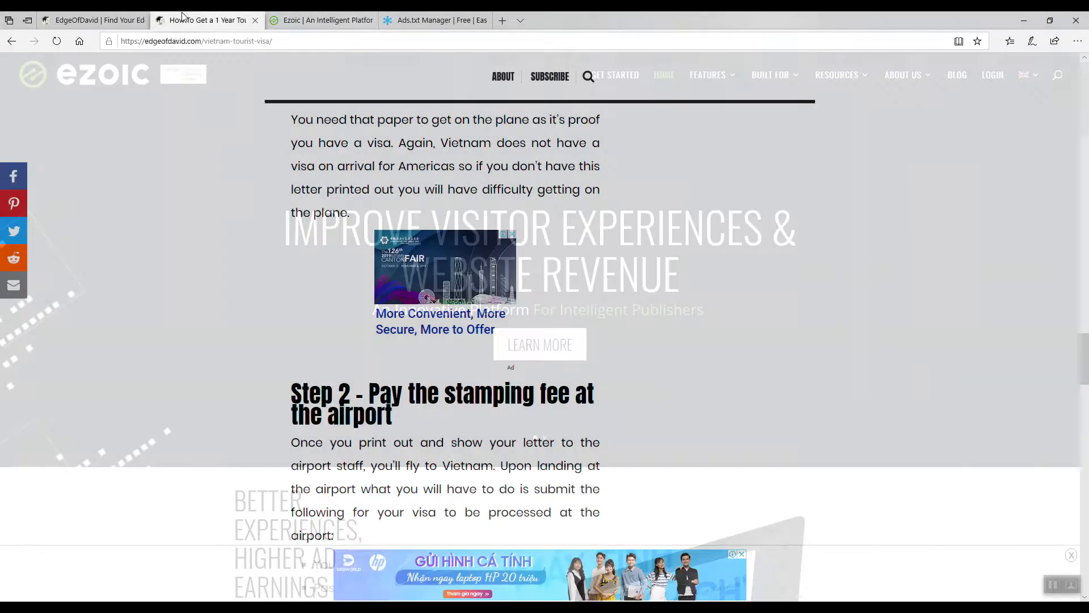
drag(1087, 350, 1085, 59)
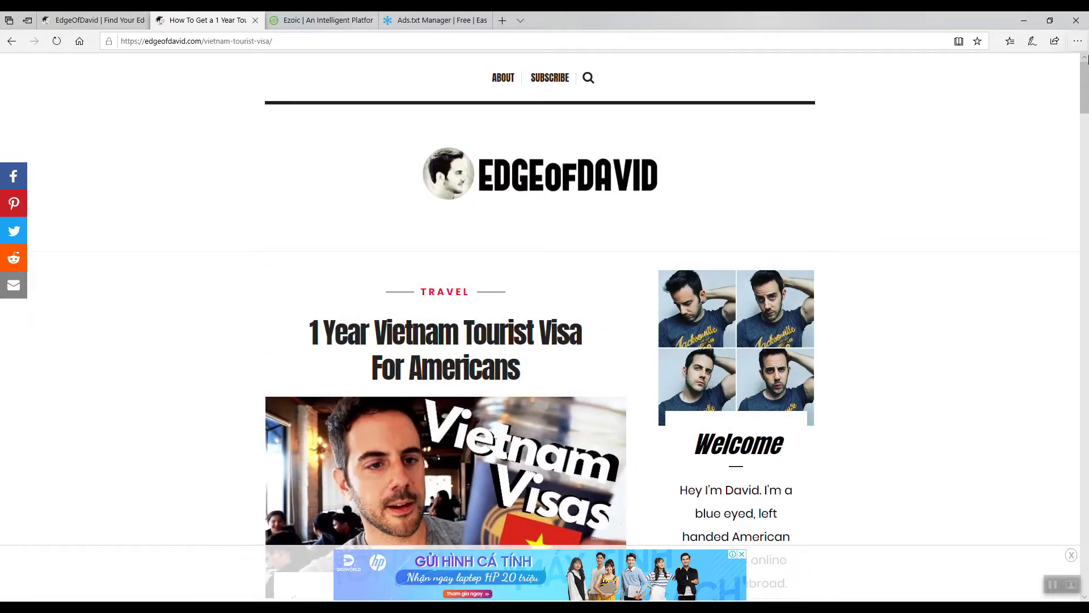
drag(1086, 78, 1088, 253)
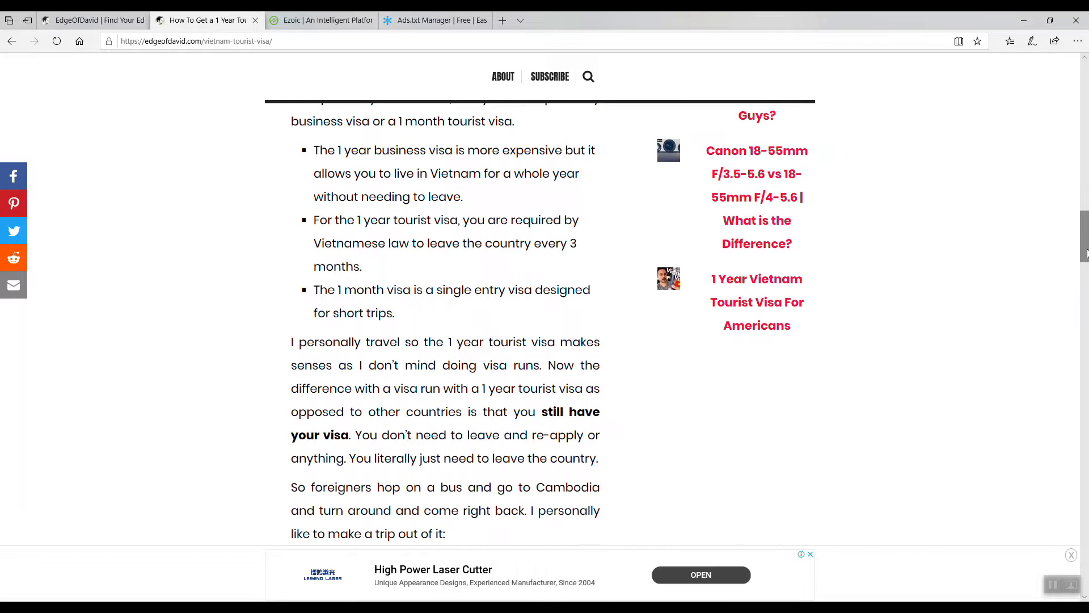
drag(1088, 253, 1088, 151)
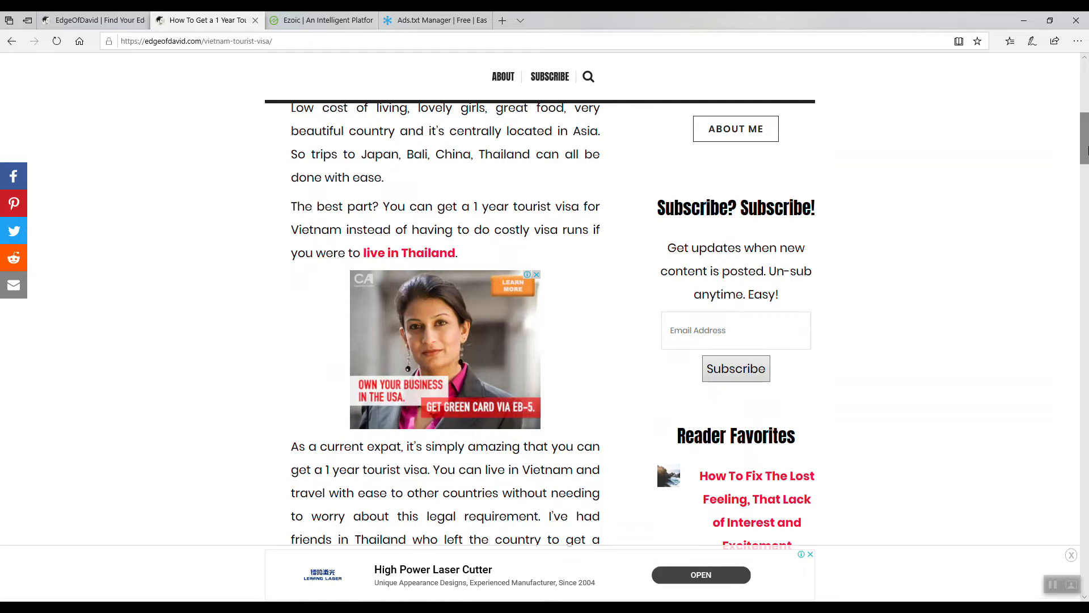
drag(1088, 151, 1087, 88)
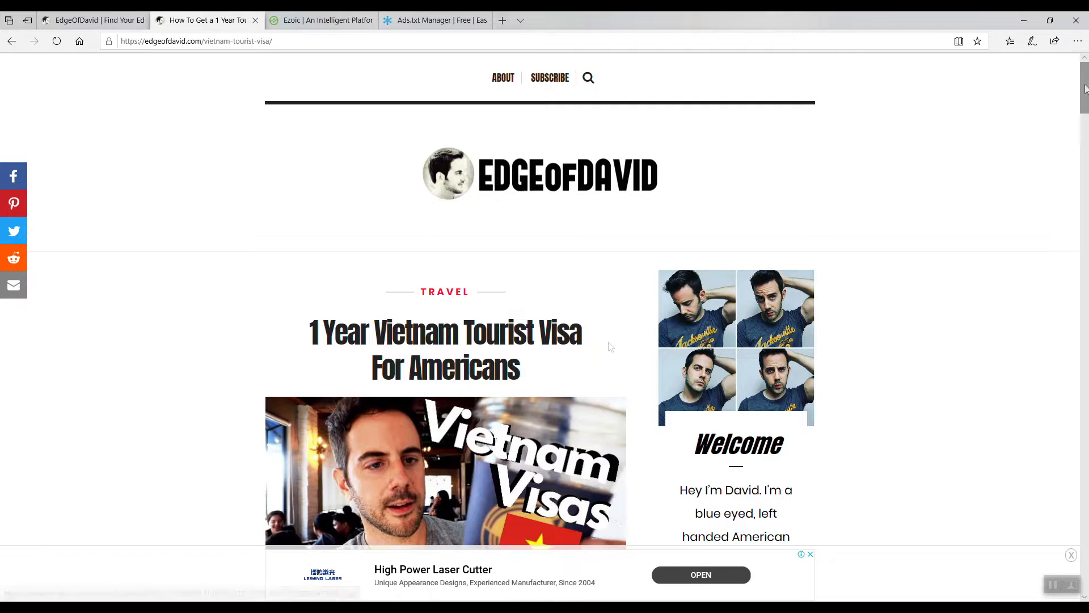
click(324, 21)
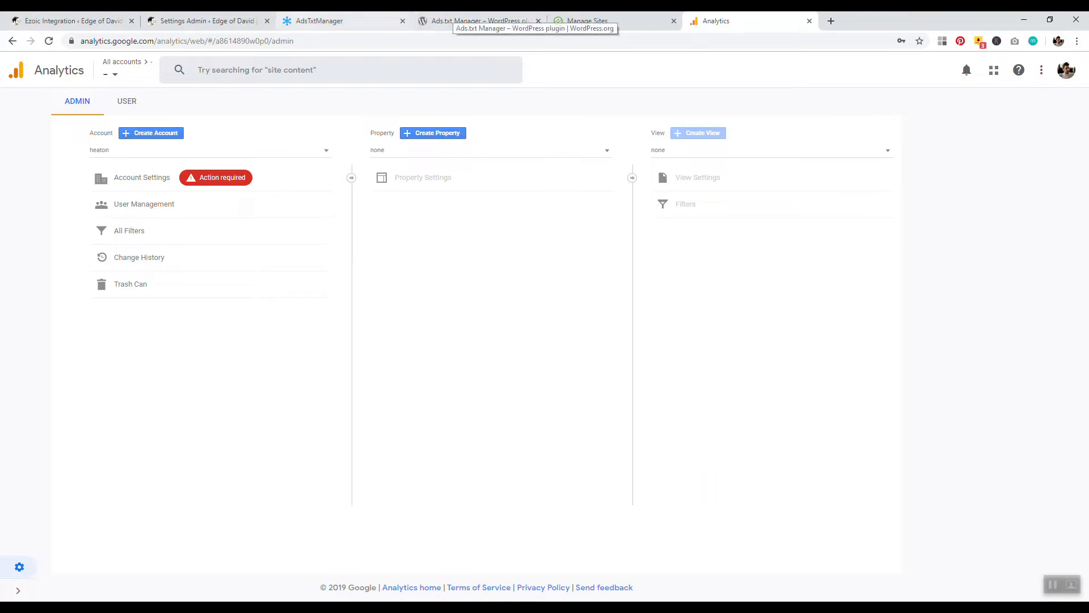
Open User Management in Google Analytics and view the Add users permissions panel before closing it.
click(578, 21)
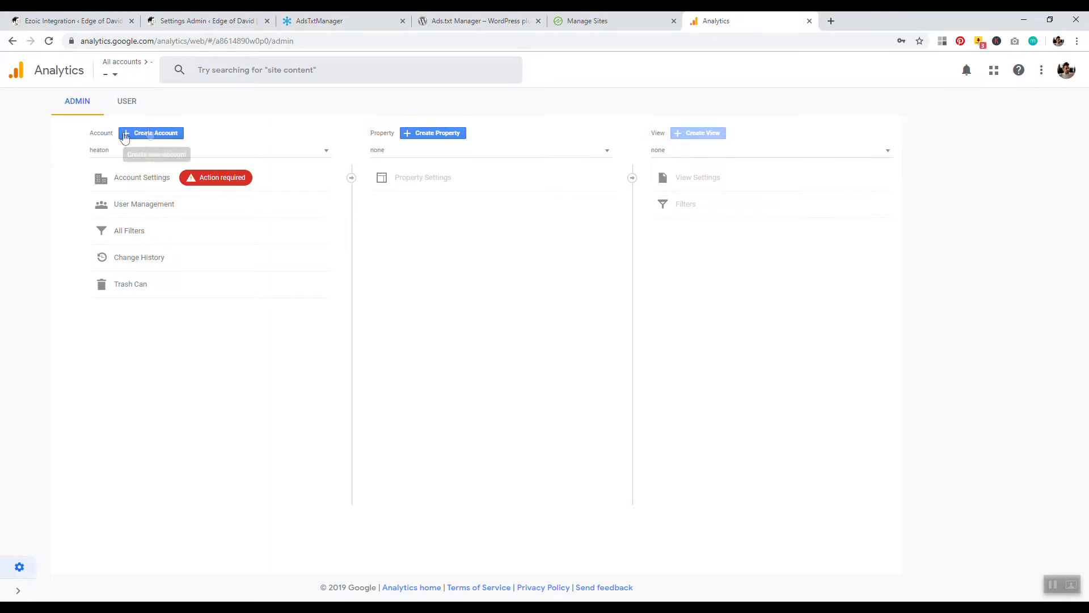
click(136, 205)
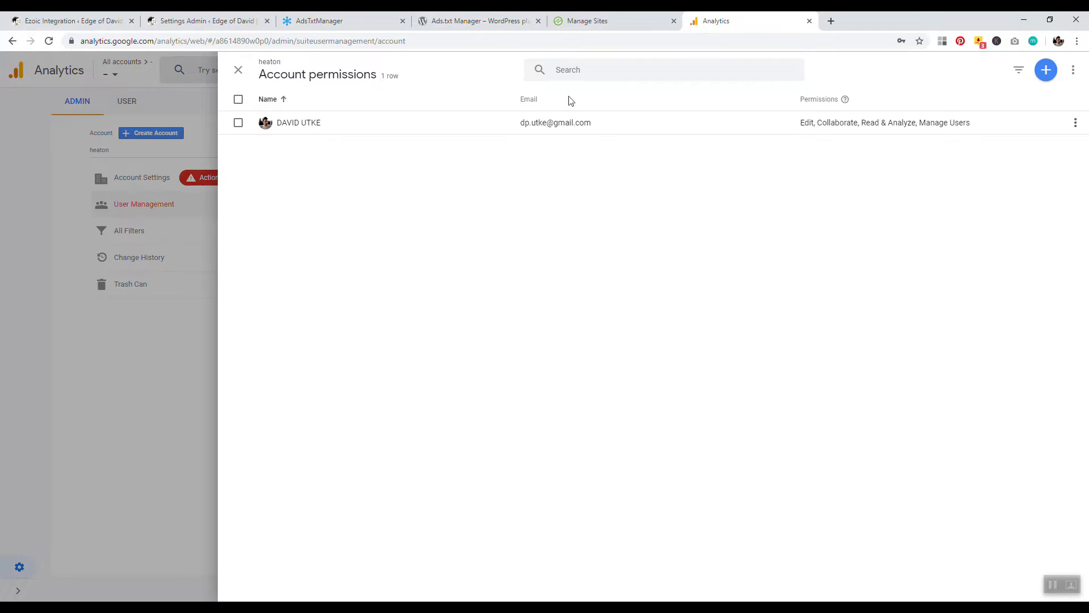
click(1048, 72)
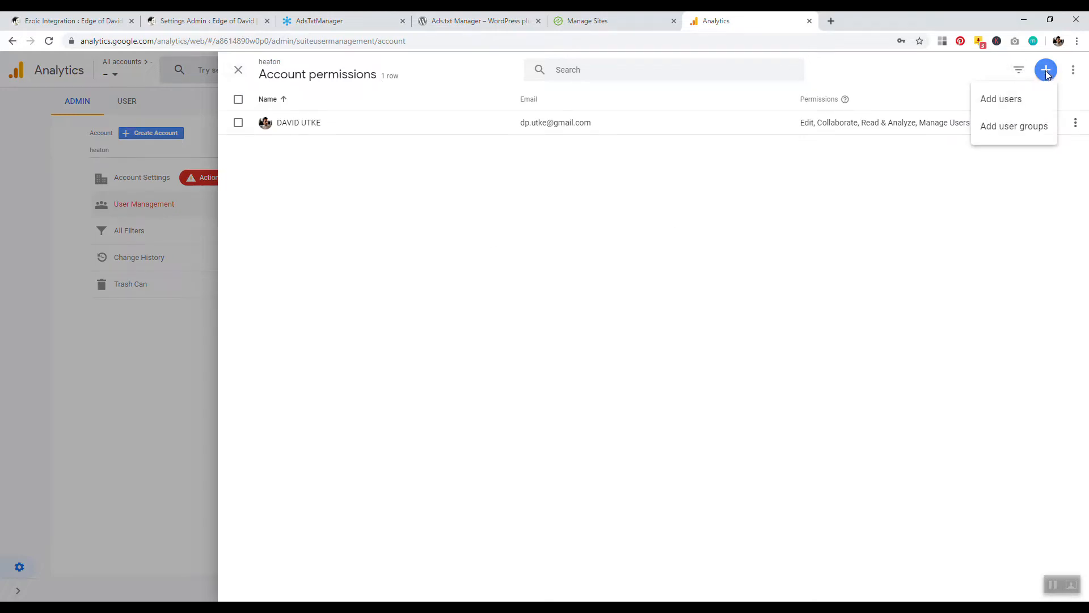
click(1002, 101)
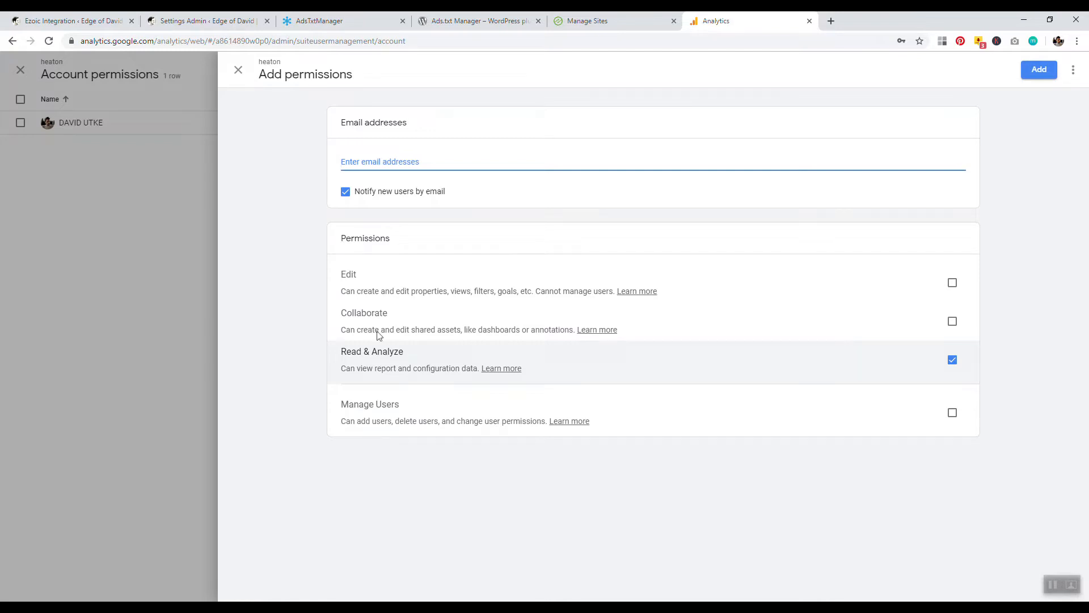
click(238, 70)
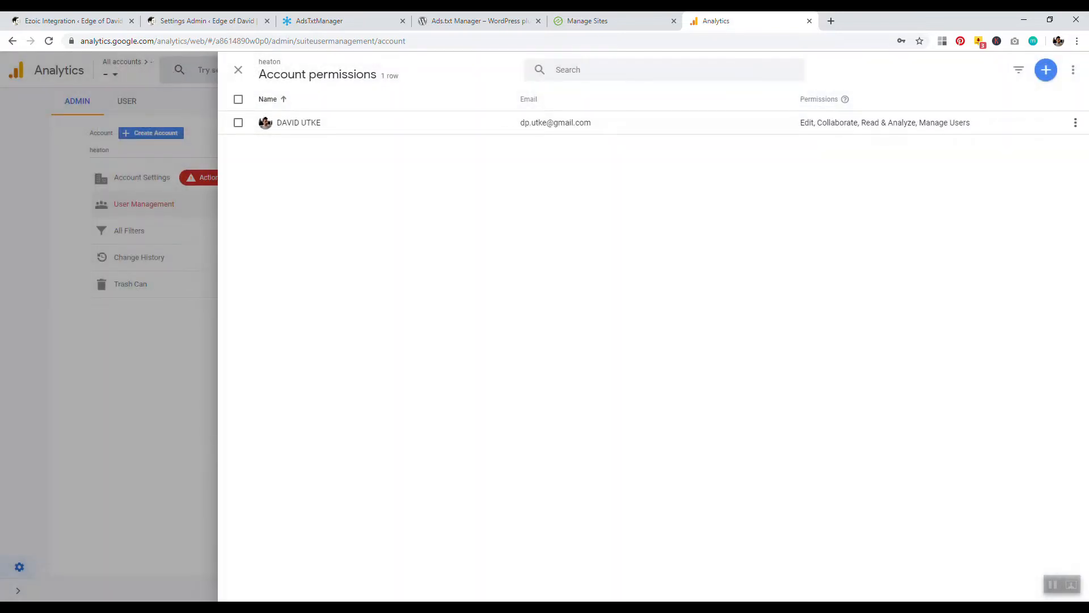
click(238, 70)
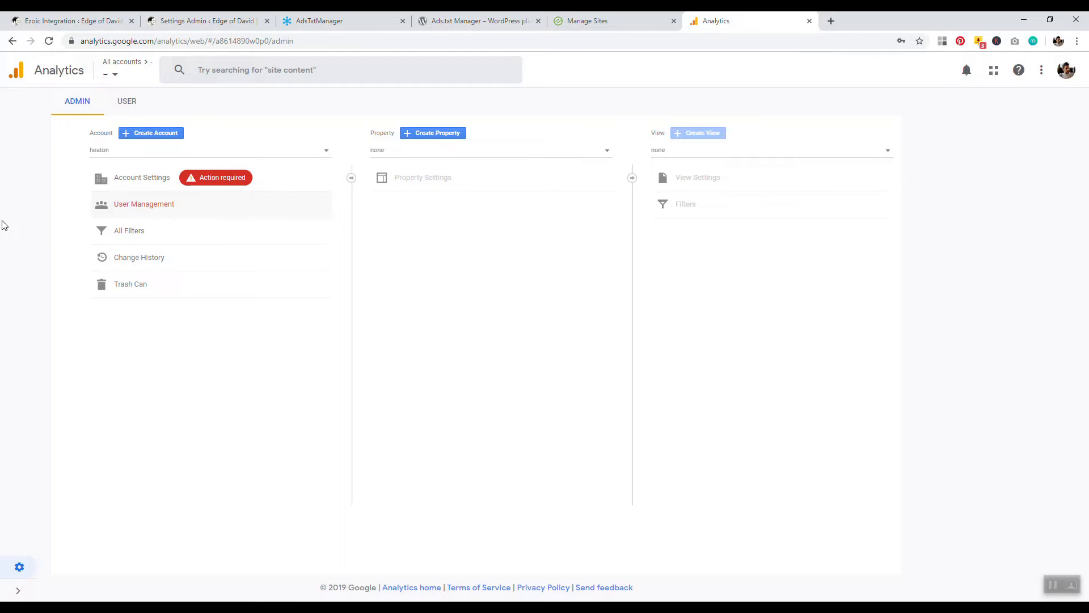
Review the setup notes in Notepad, highlighting the ads txt manager and Interactive Advertising Bureau lines.
click(587, 21)
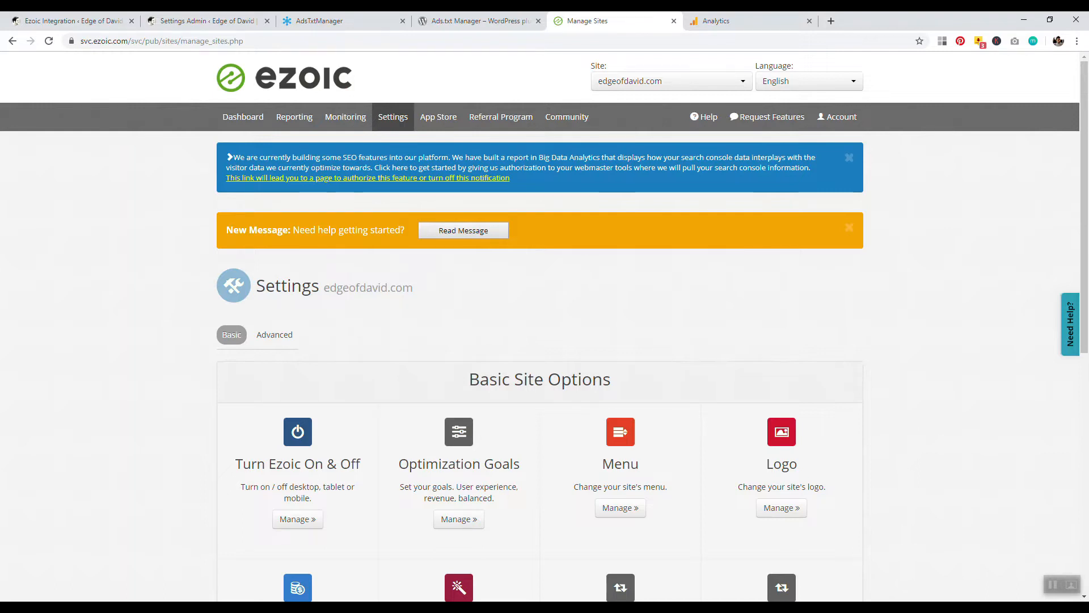
key(alt+Tab)
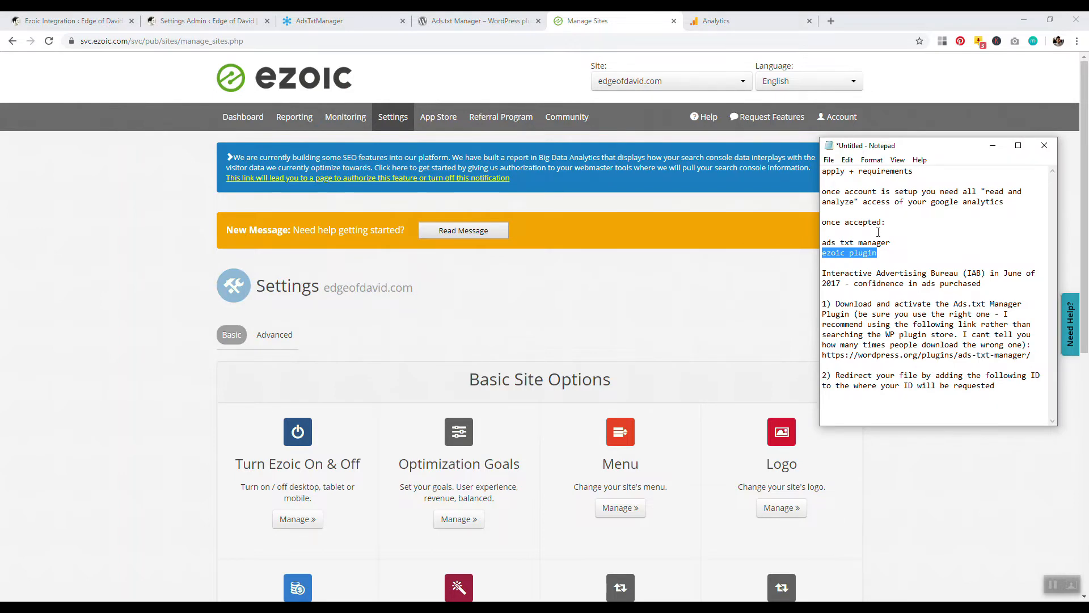
drag(891, 243, 836, 242)
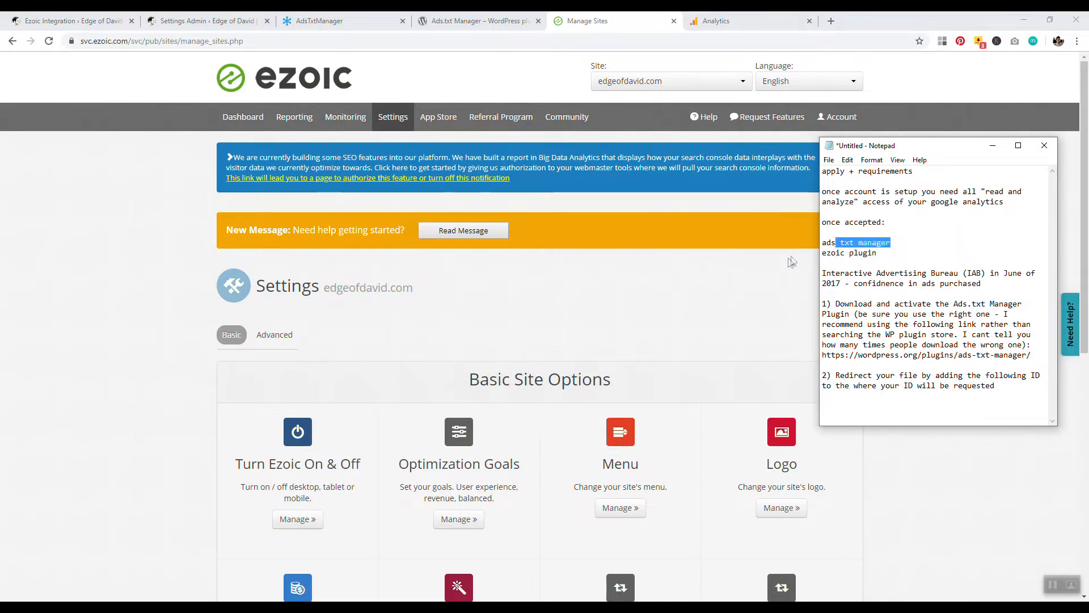
click(885, 255)
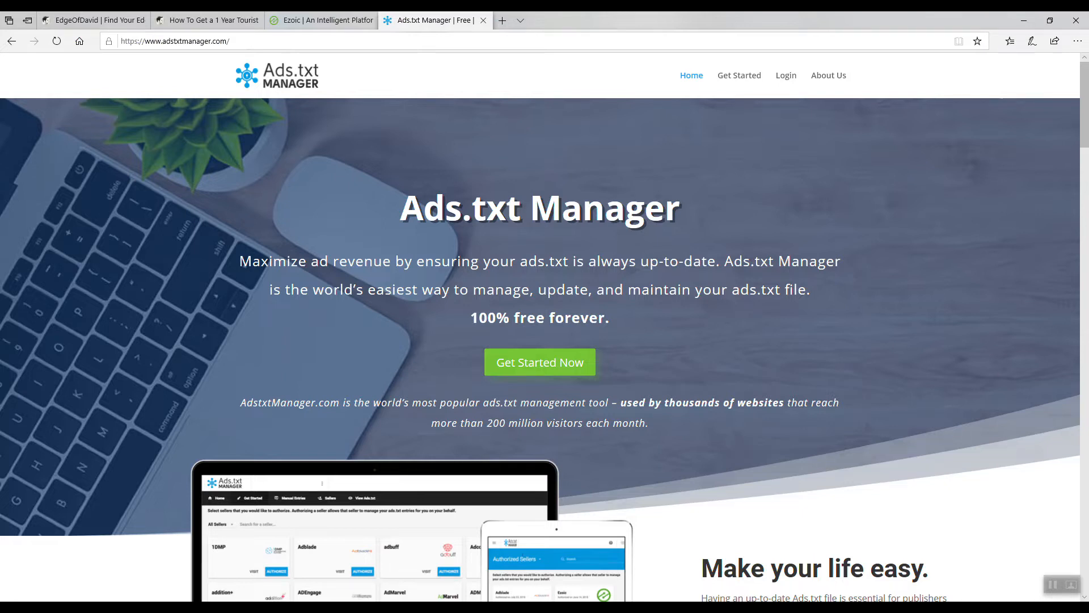
key(alt+Tab)
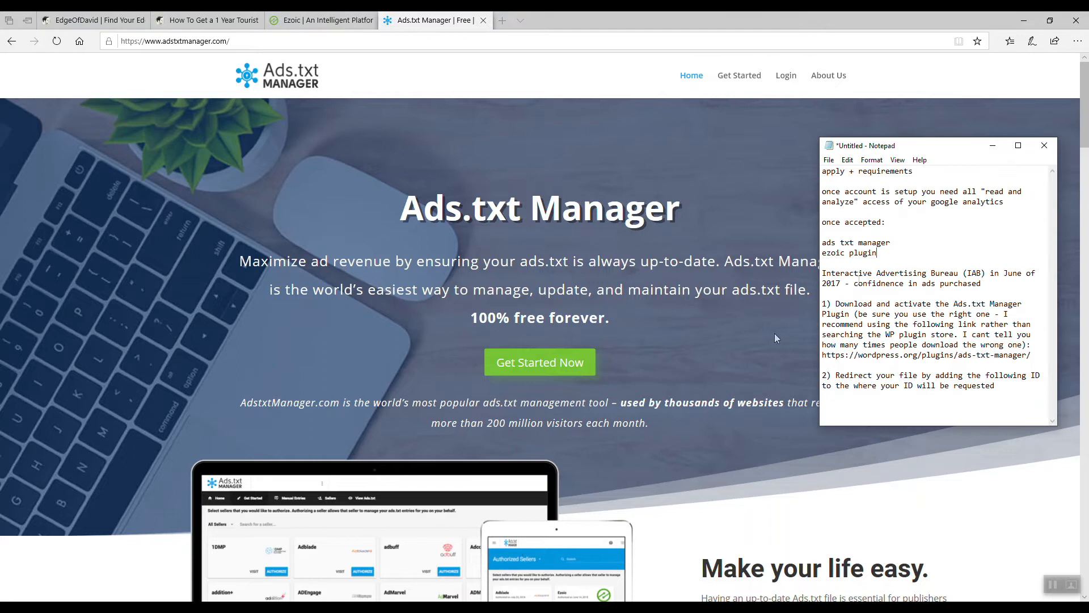
drag(854, 273, 942, 274)
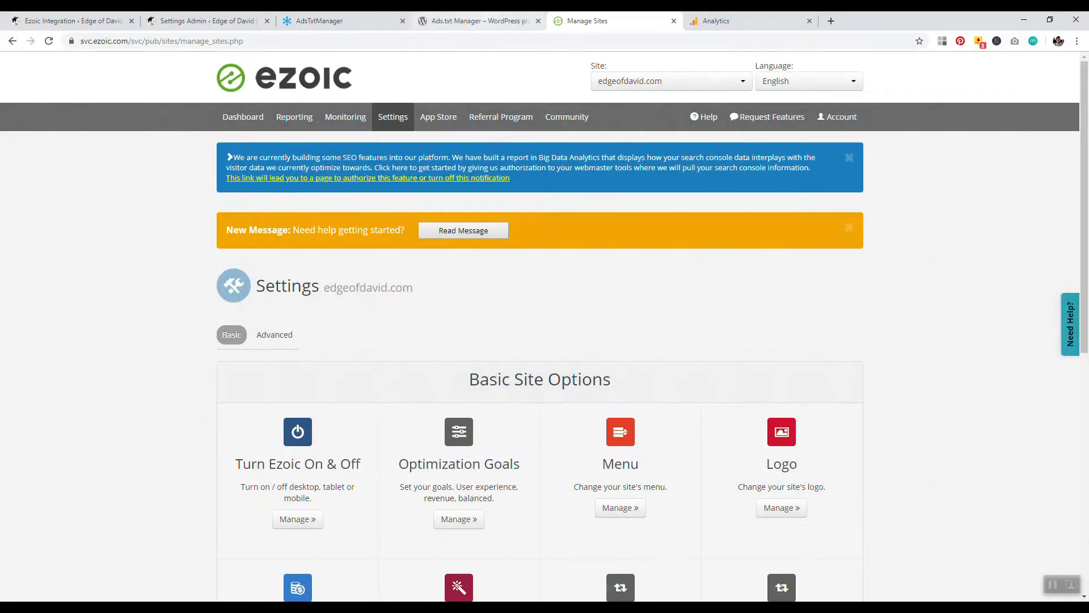
Preview the site's ads.txt file in Ads.txt Manager and view the account's site list.
key(ctrl+shift+Tab)
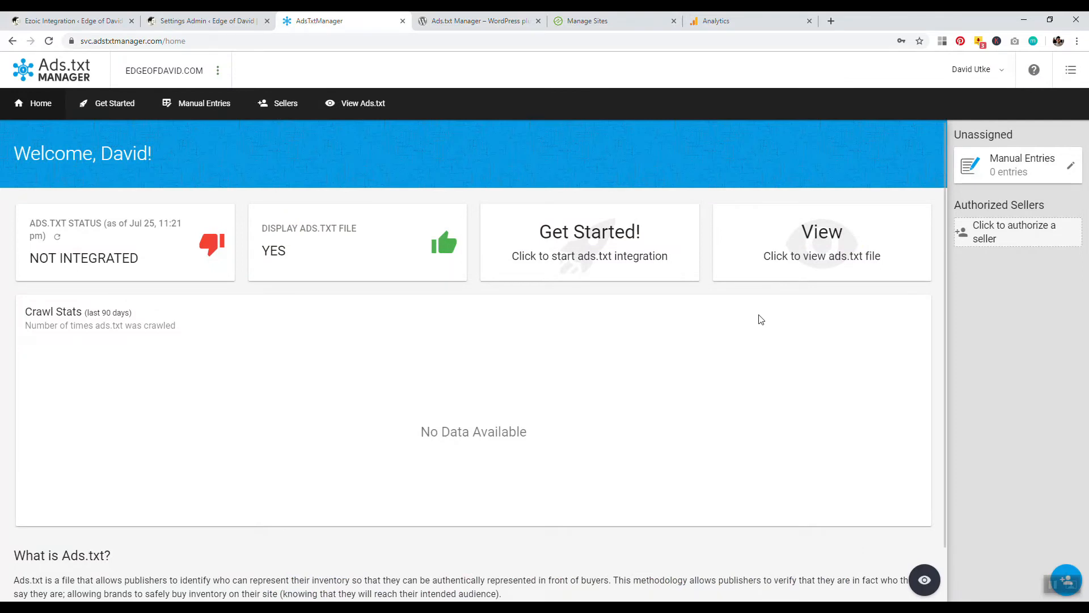
click(802, 239)
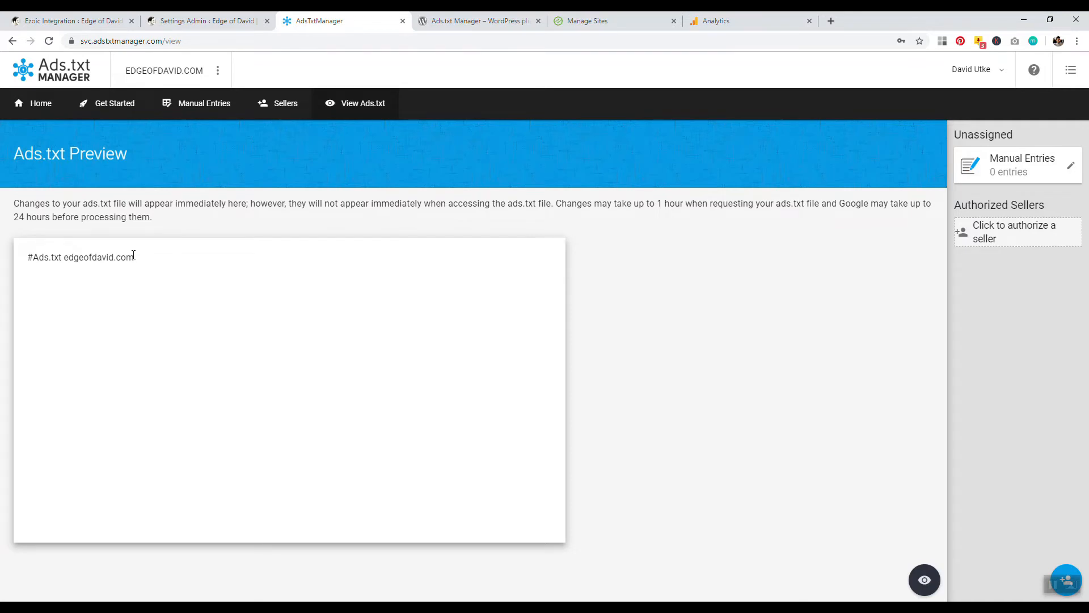
click(179, 81)
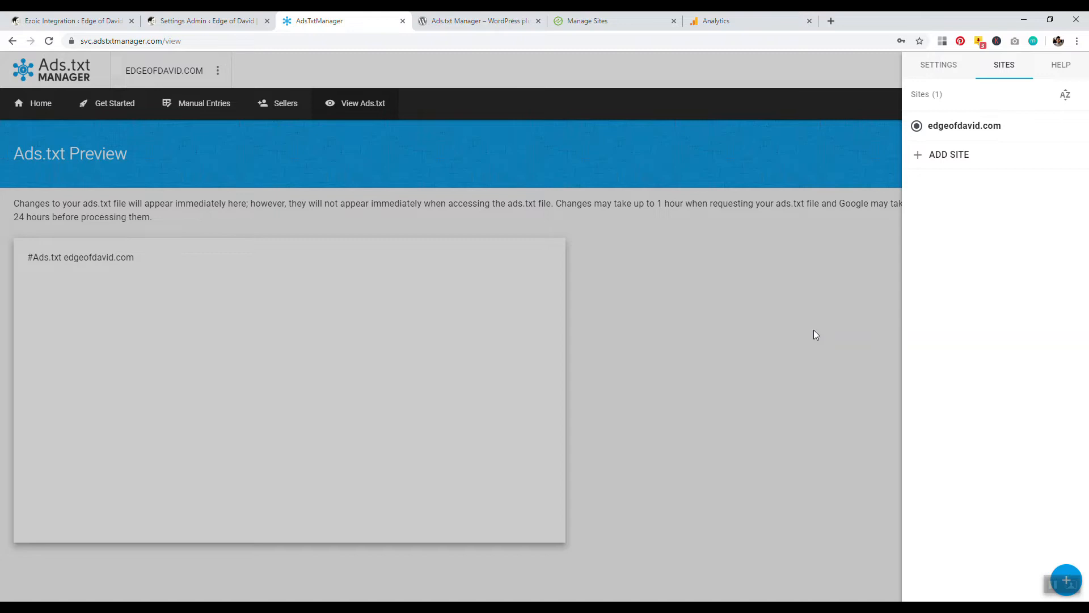
click(859, 233)
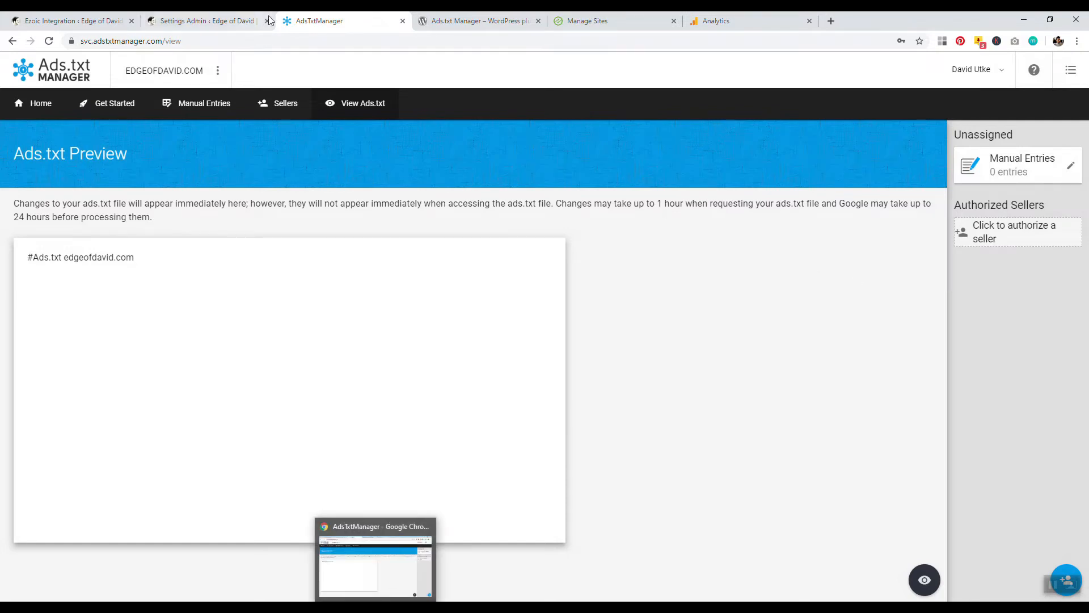
Examine the Ads.txt Manager ID setting in the WordPress settings, comparing it with the Ads.txt Manager tab.
click(208, 21)
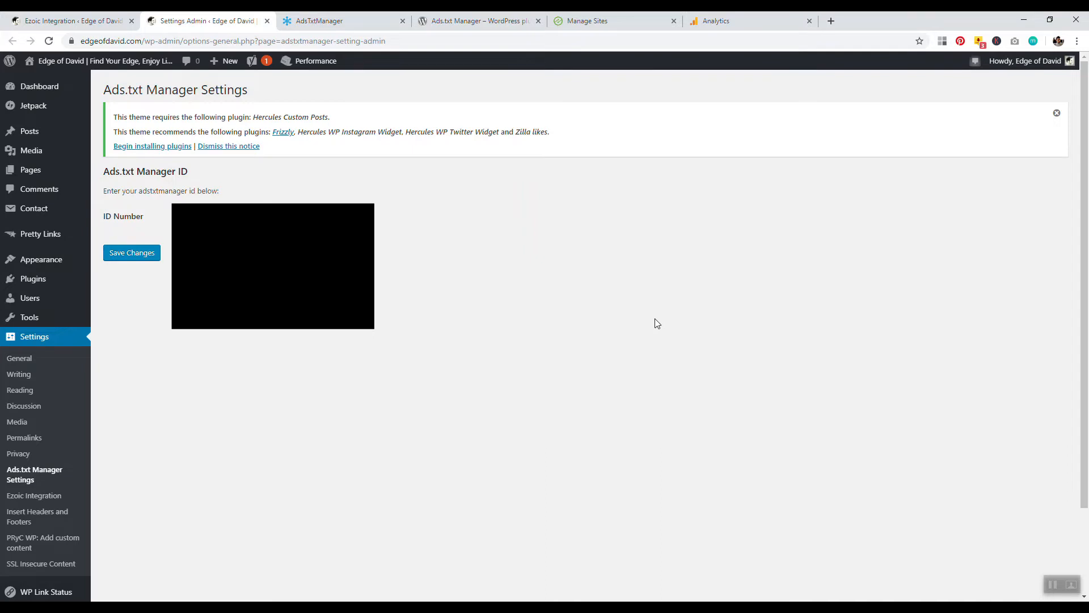
drag(198, 178, 107, 170)
click(340, 21)
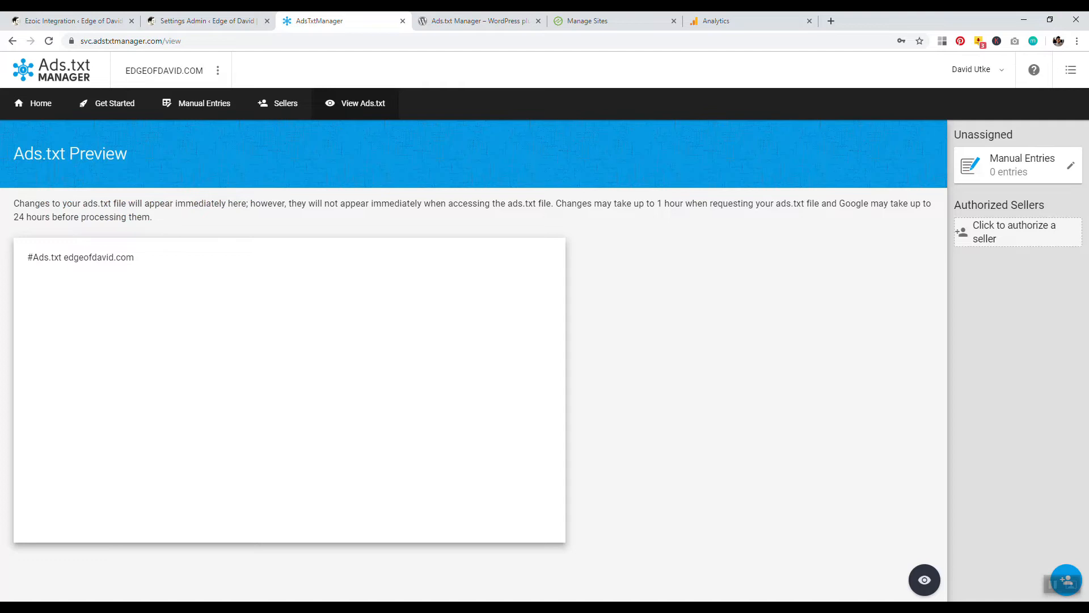
click(221, 21)
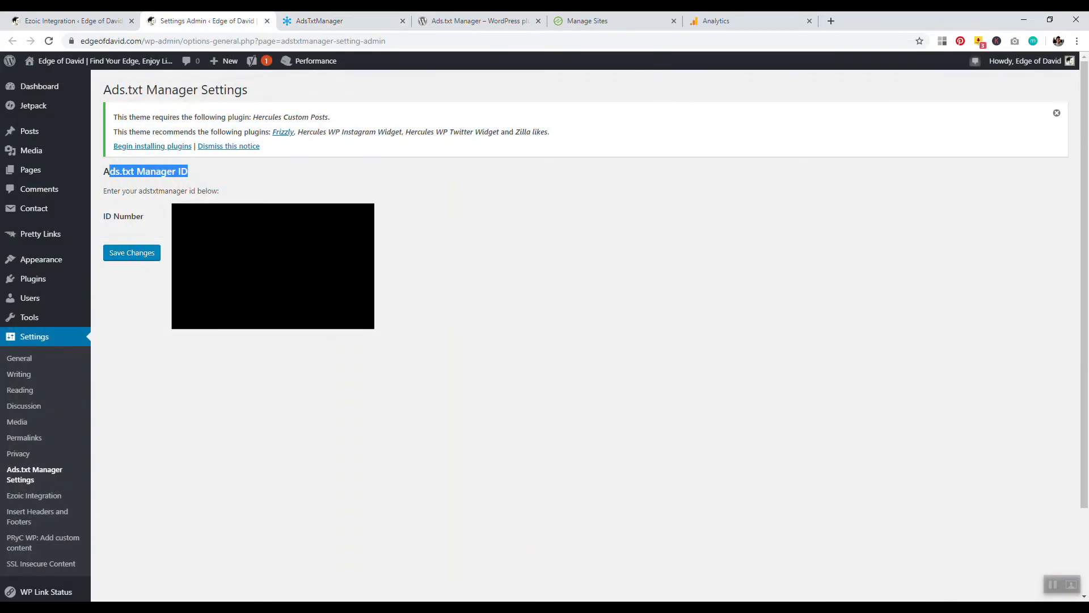
click(183, 176)
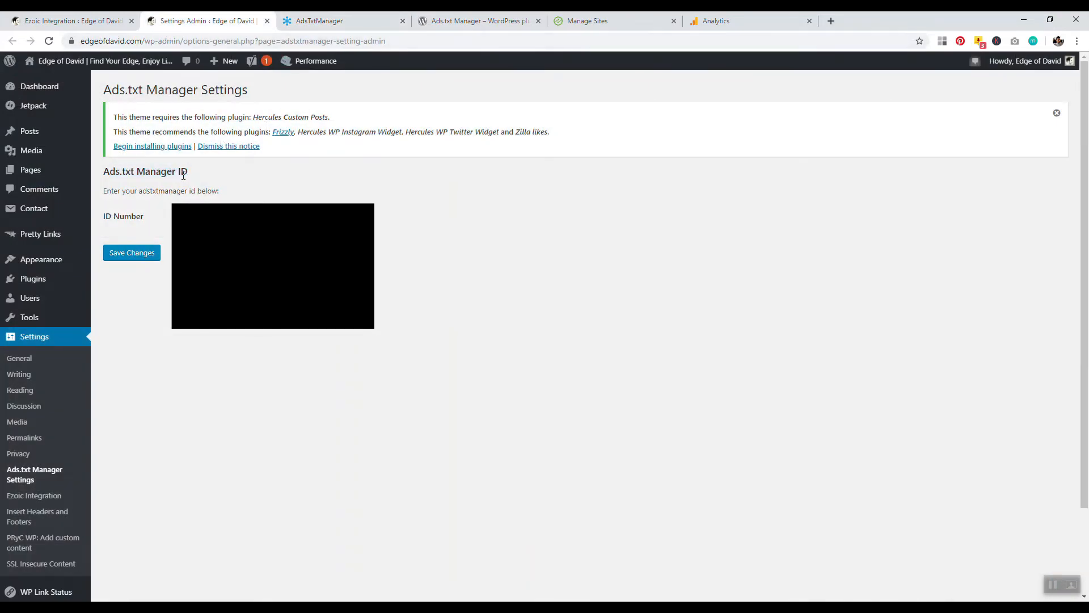
drag(196, 172, 107, 171)
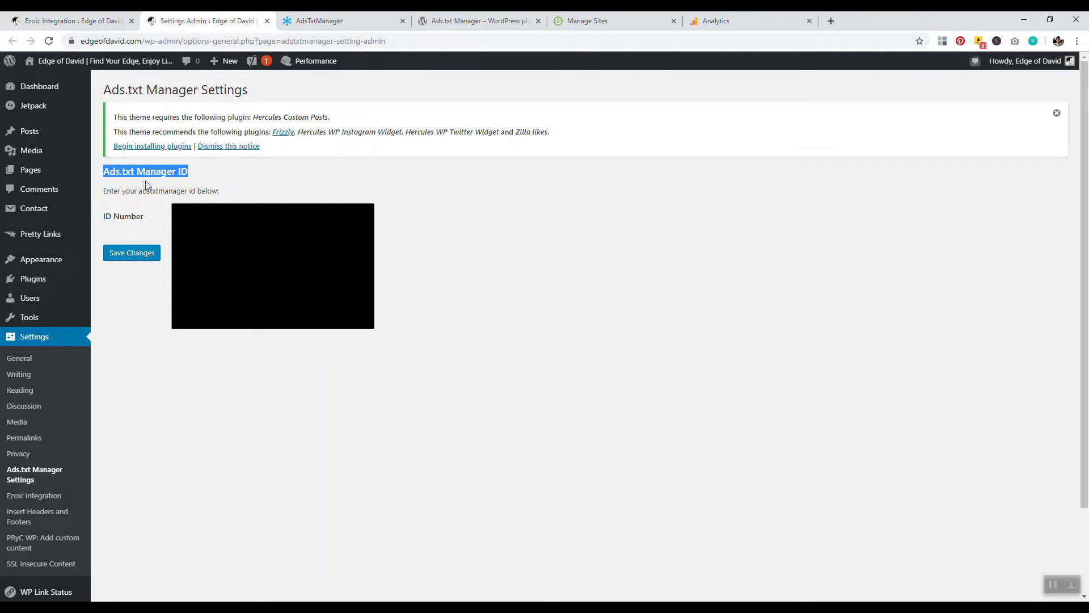
Review the Ezoic Integration status and the installed plugins list in WordPress.
key(ctrl+shift+Tab)
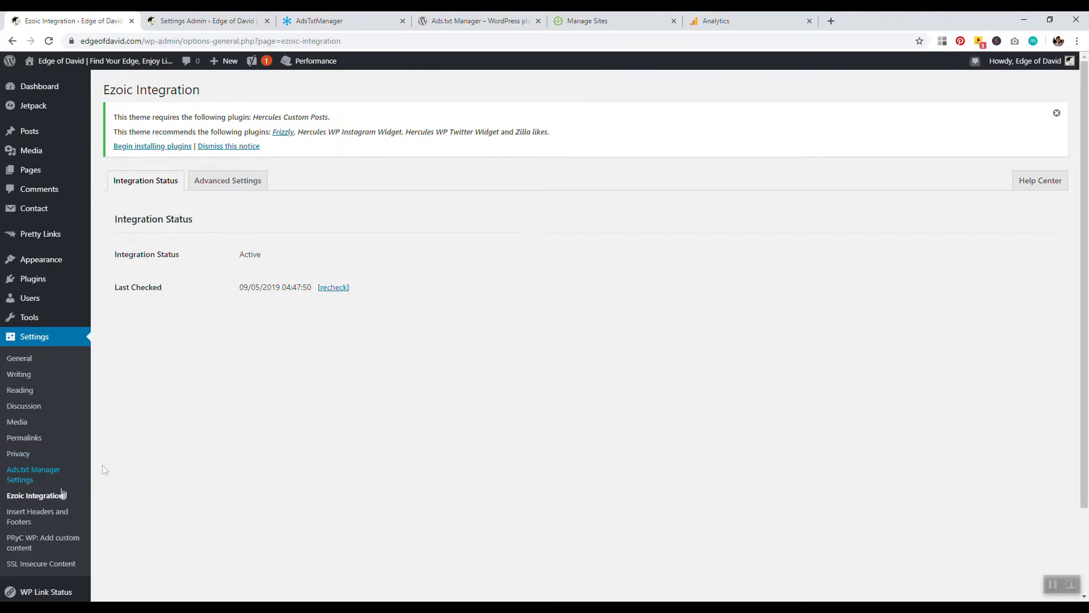
click(50, 498)
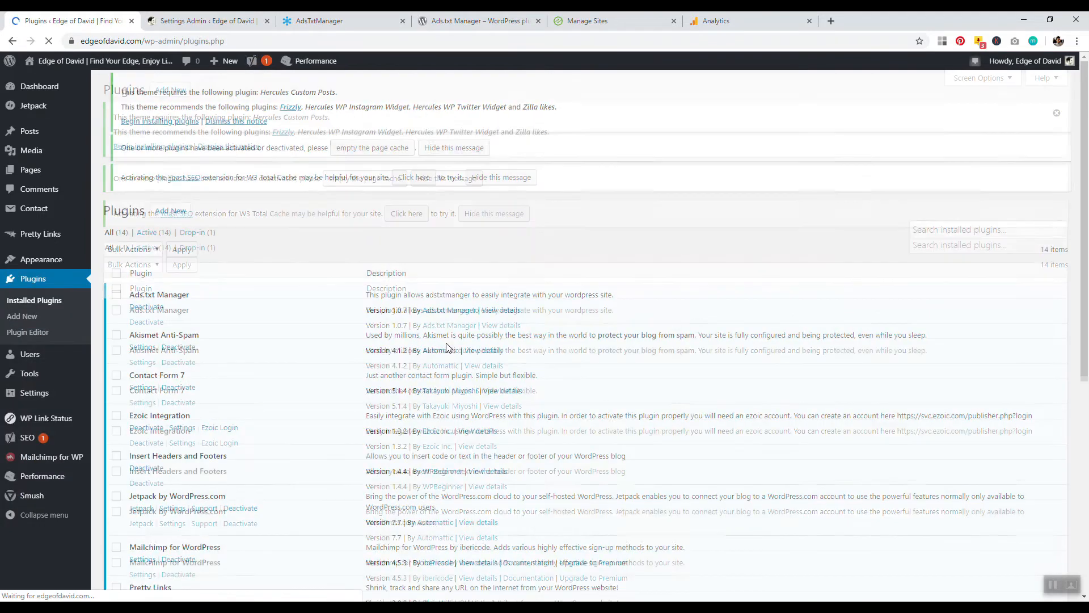
scroll(388, 316, down, 2)
drag(186, 318, 137, 317)
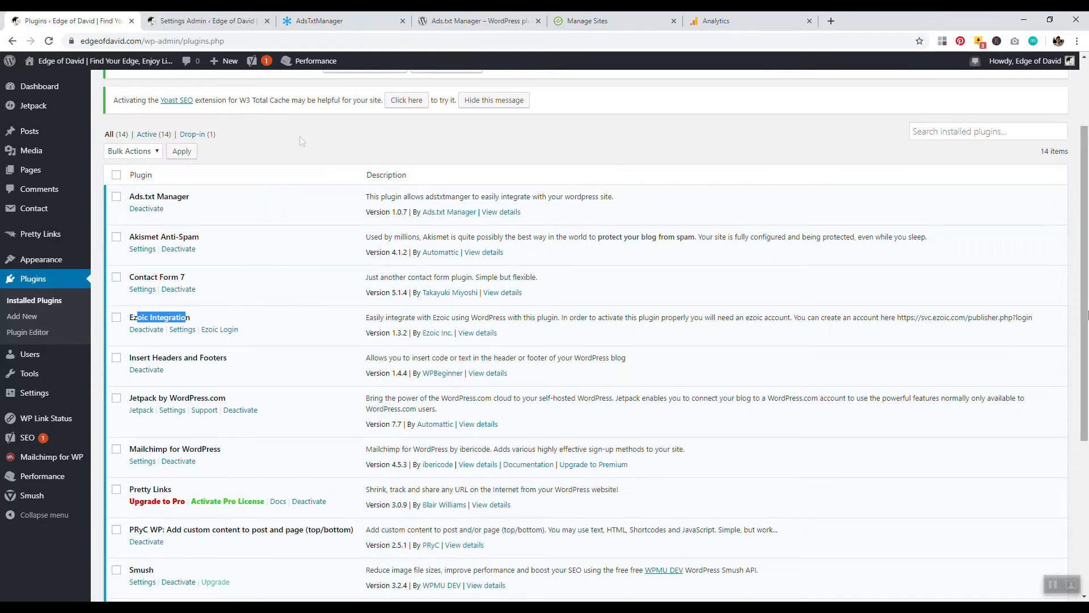
scroll(300, 136, up, 3)
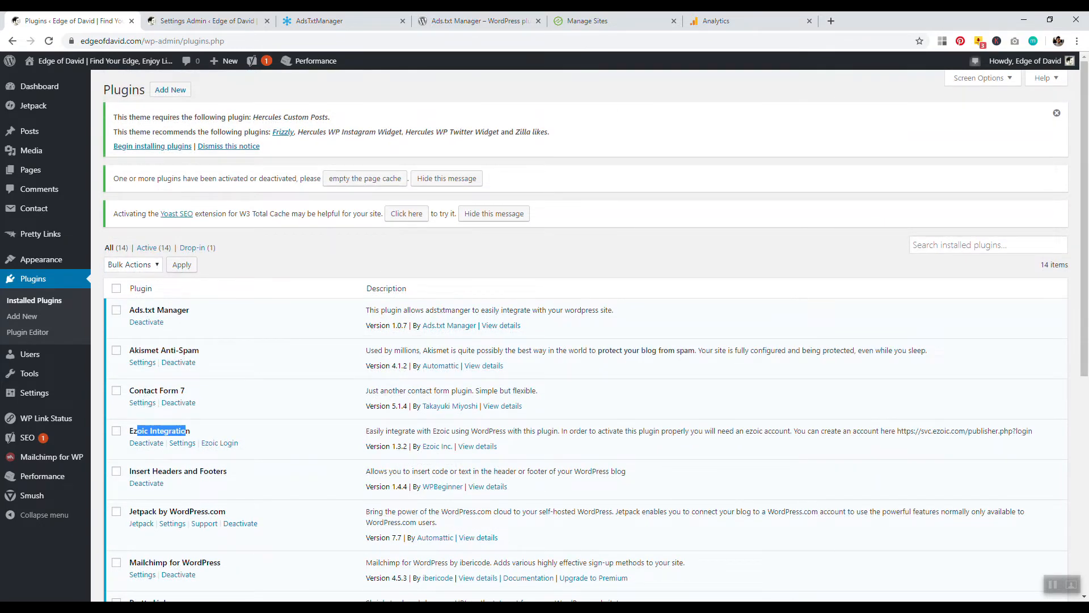
Glance at the notes and return to the Ezoic site to open its Dashboard.
key(alt+Tab)
click(881, 251)
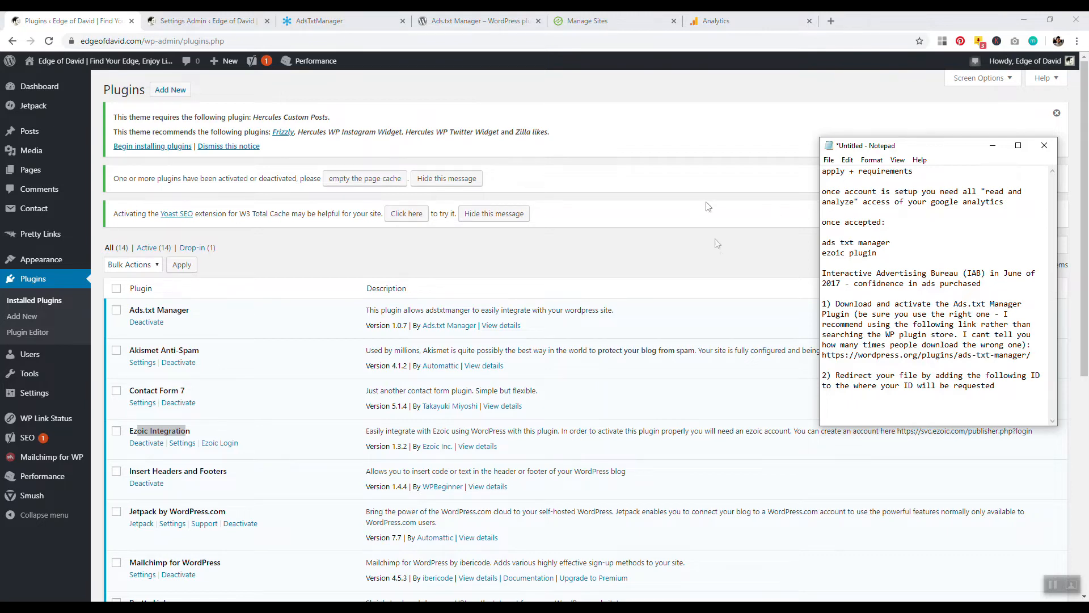
click(721, 252)
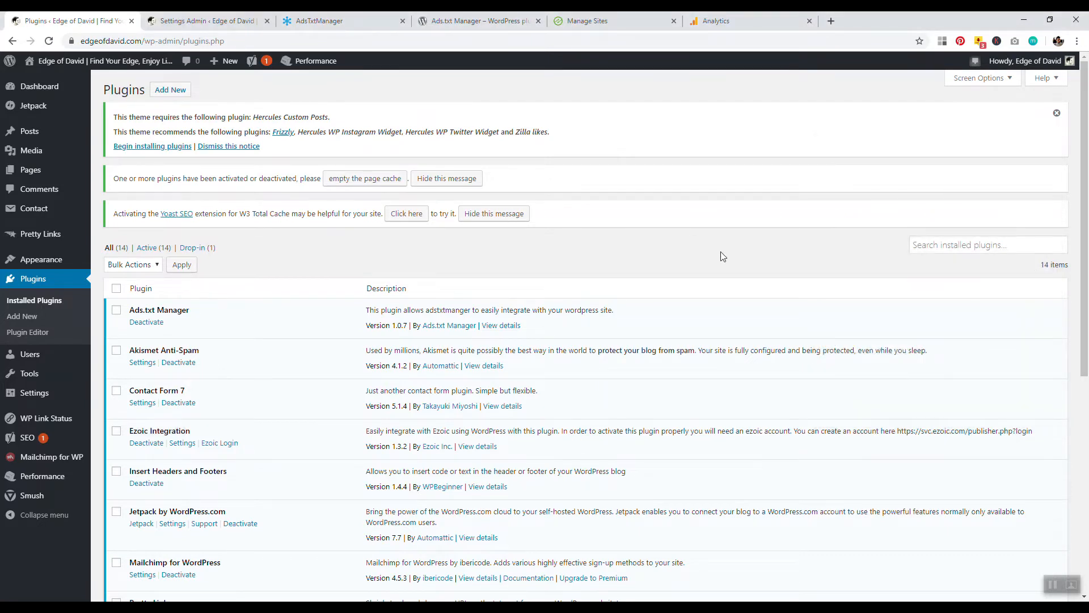
click(642, 21)
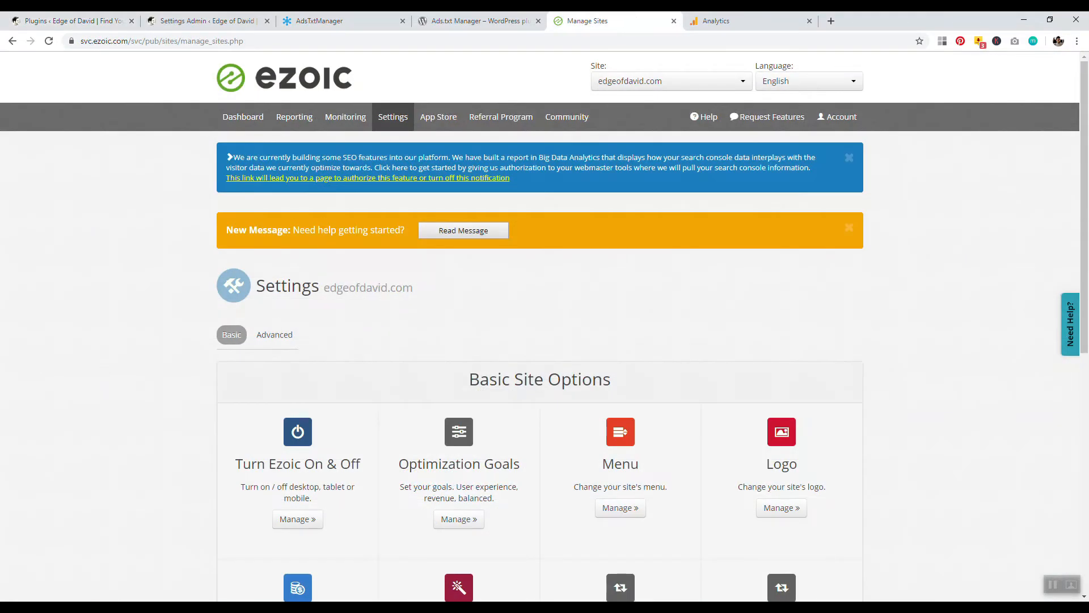
click(241, 118)
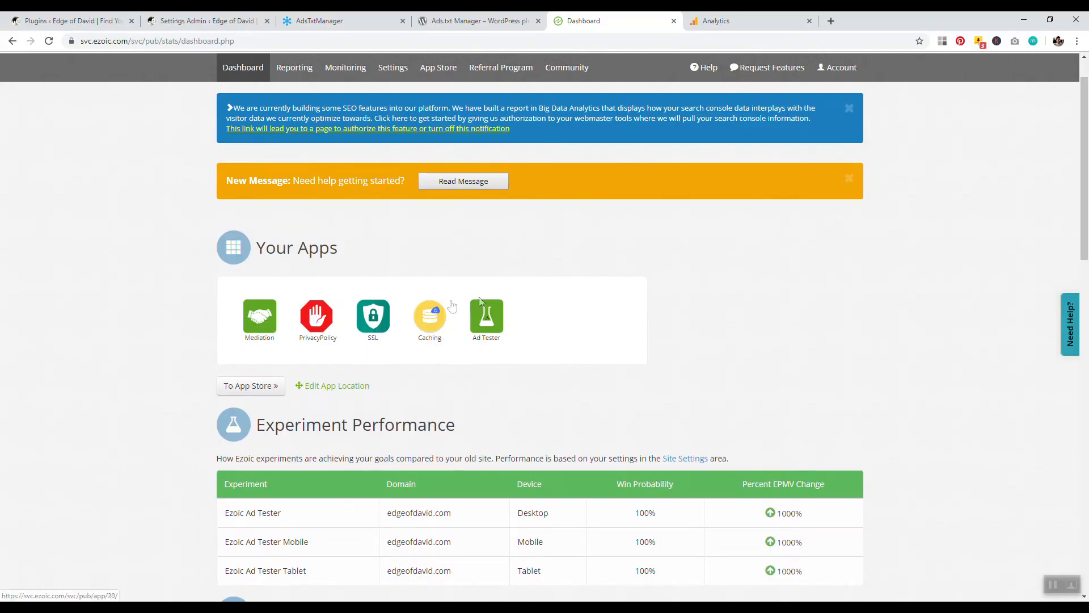
Open the Ad Tester app and review its list of display ad placeholders.
click(489, 321)
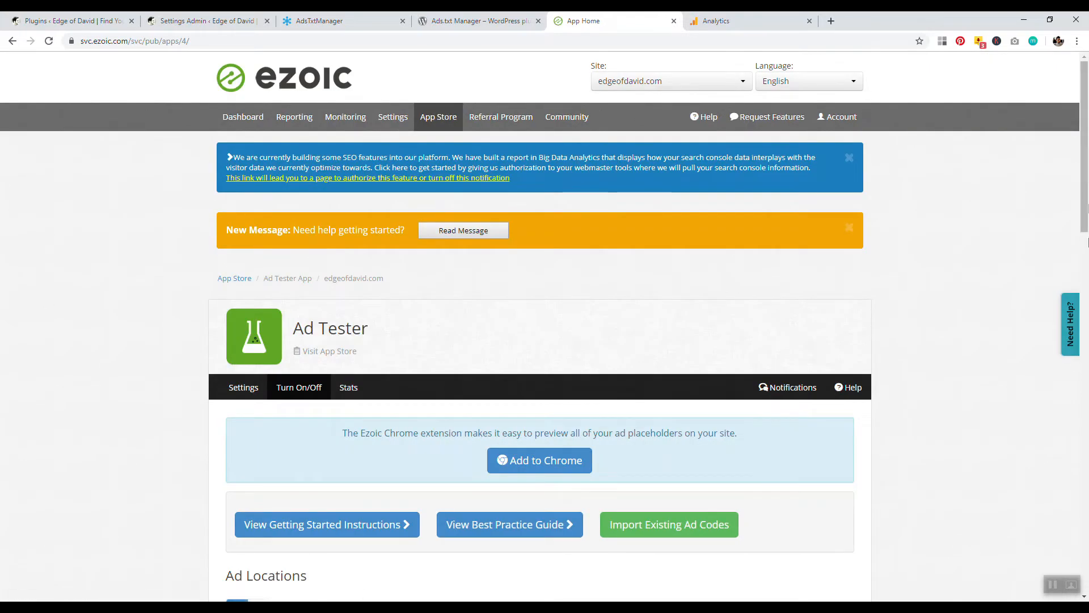
drag(1085, 145, 1087, 335)
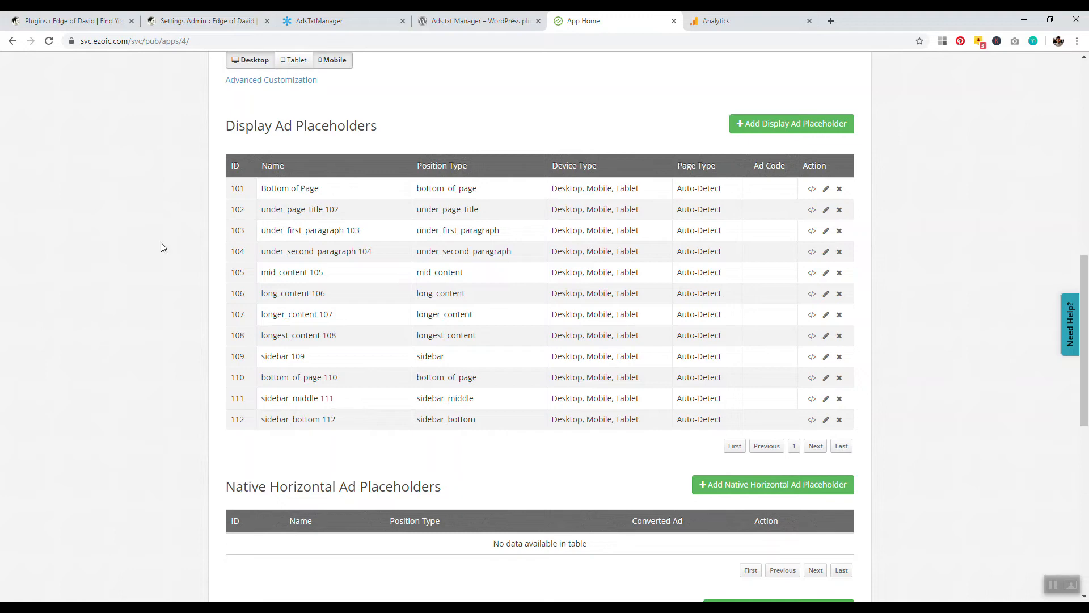
scroll(545, 242, up, 3)
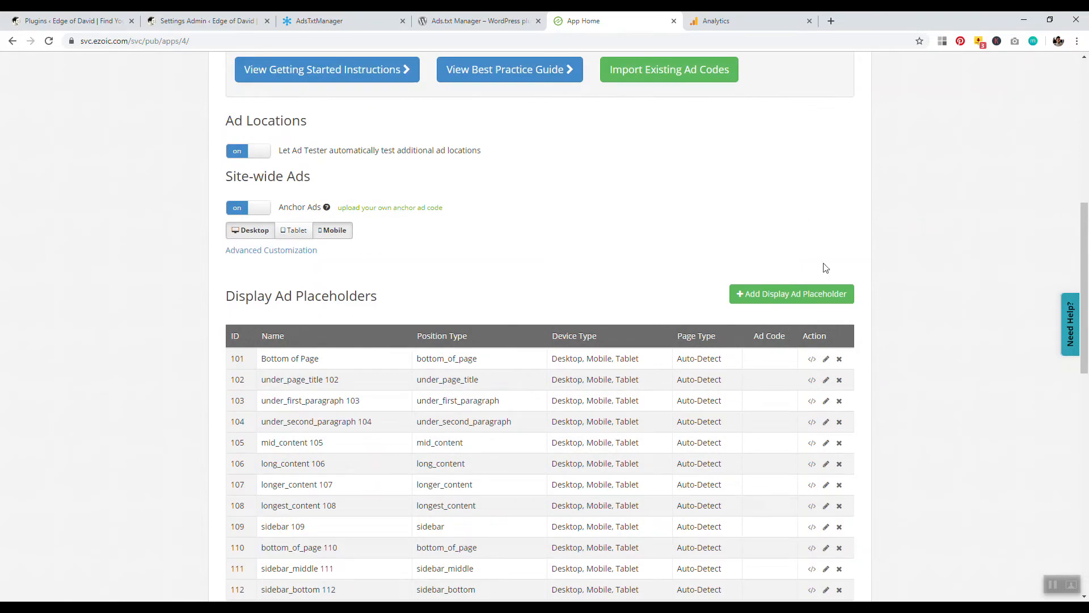
scroll(851, 244, down, 2)
scroll(883, 225, up, 1)
Open the form for adding a display ad placeholder, browse its position options and ad sizes, then go back.
click(787, 269)
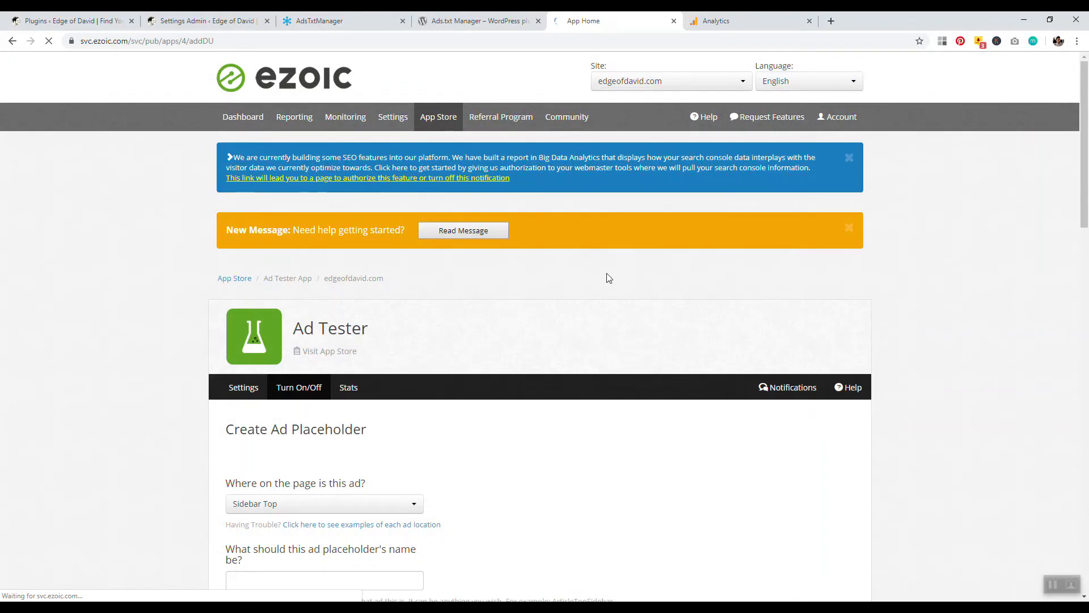
scroll(566, 260, down, 4)
click(348, 272)
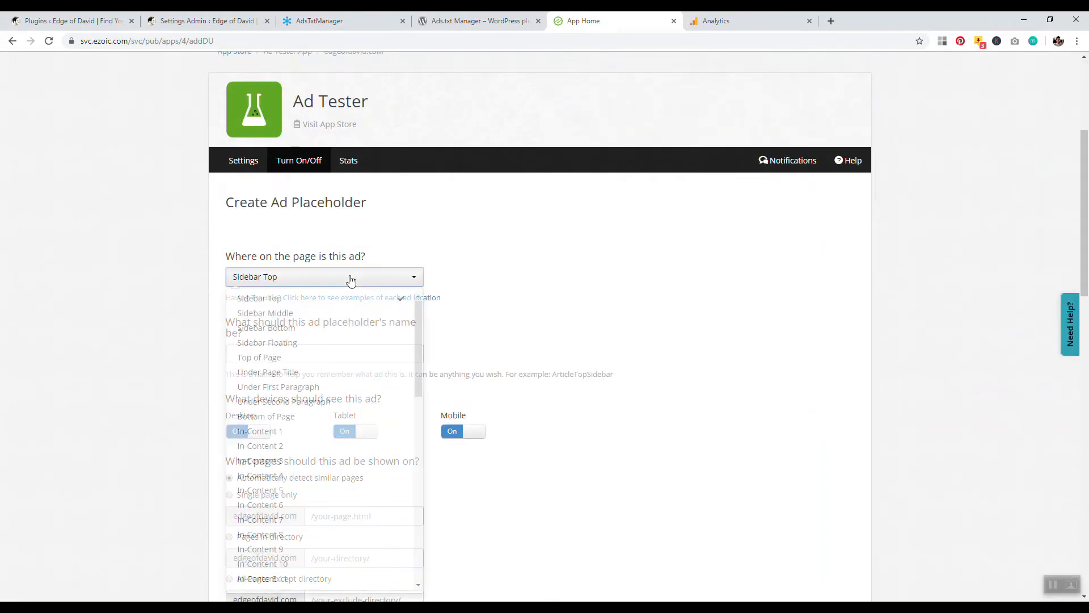
scroll(347, 312, down, 10)
scroll(315, 387, down, 5)
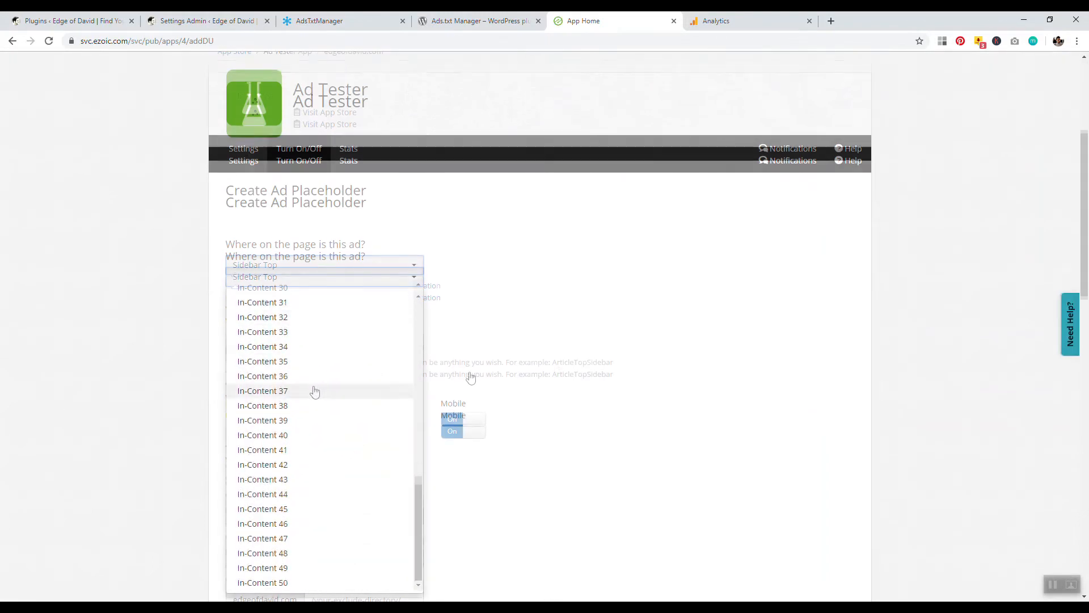
scroll(321, 348, down, 7)
scroll(107, 287, up, 7)
click(99, 245)
scroll(105, 253, up, 6)
scroll(119, 273, down, 14)
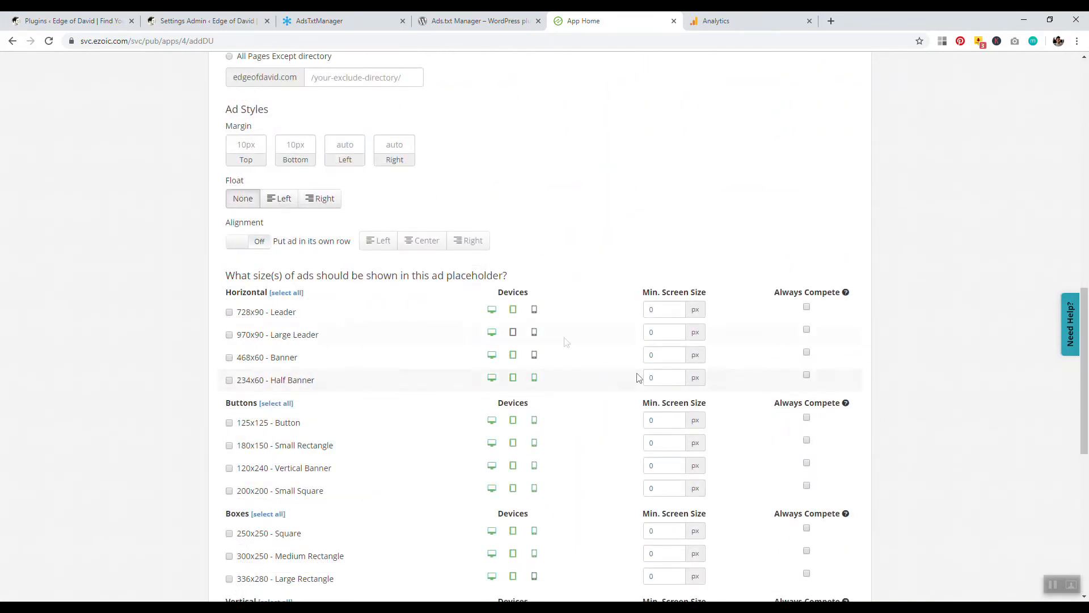
scroll(91, 229, up, 12)
scroll(34, 120, up, 7)
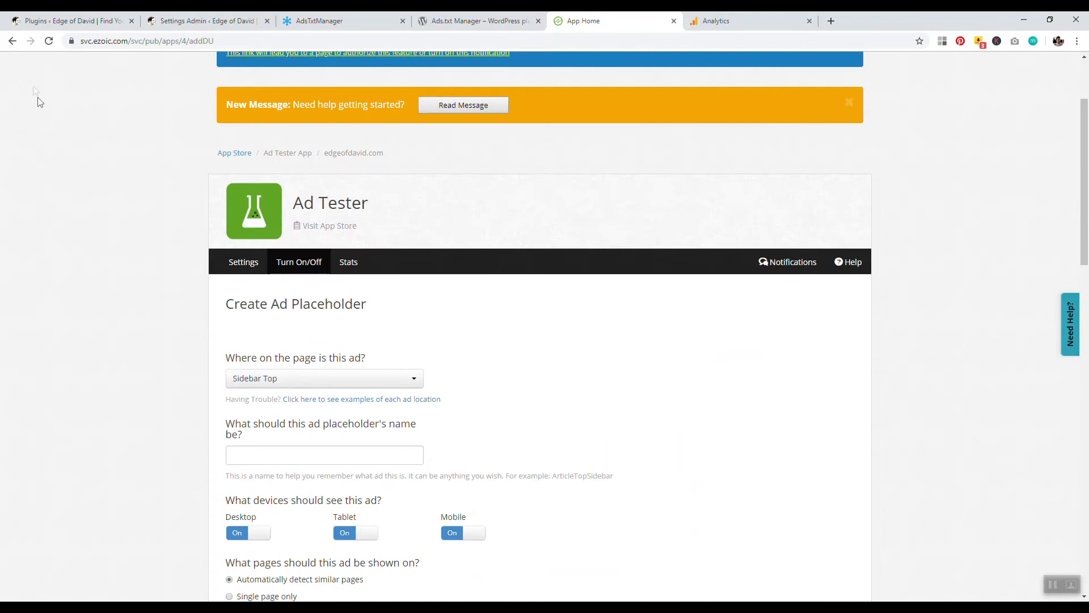
click(13, 42)
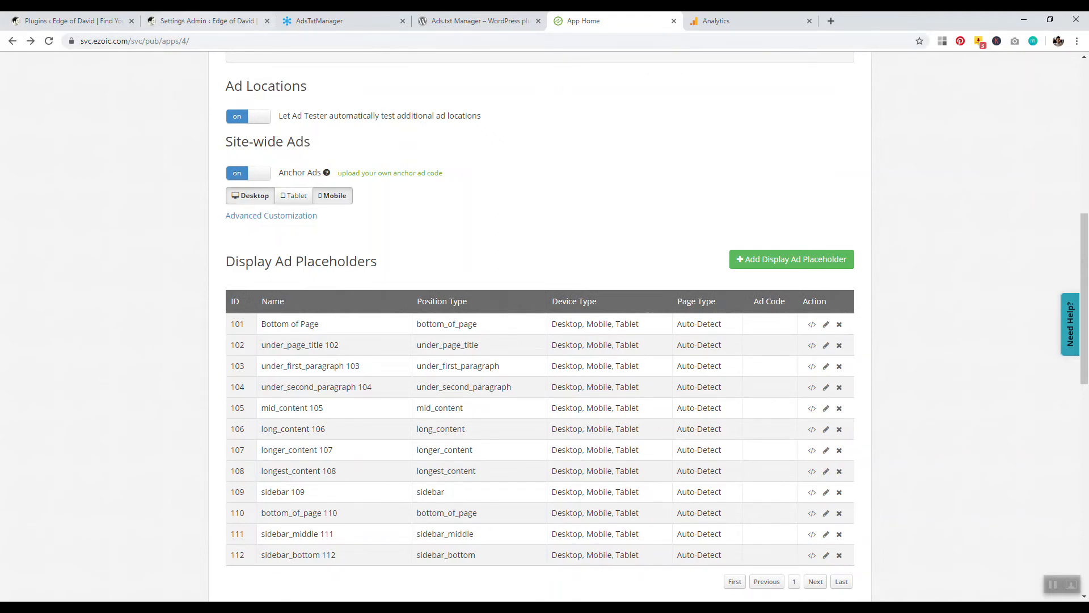
Open the Insert Headers and Footers settings in WordPress to view the header and footer scripts.
click(73, 21)
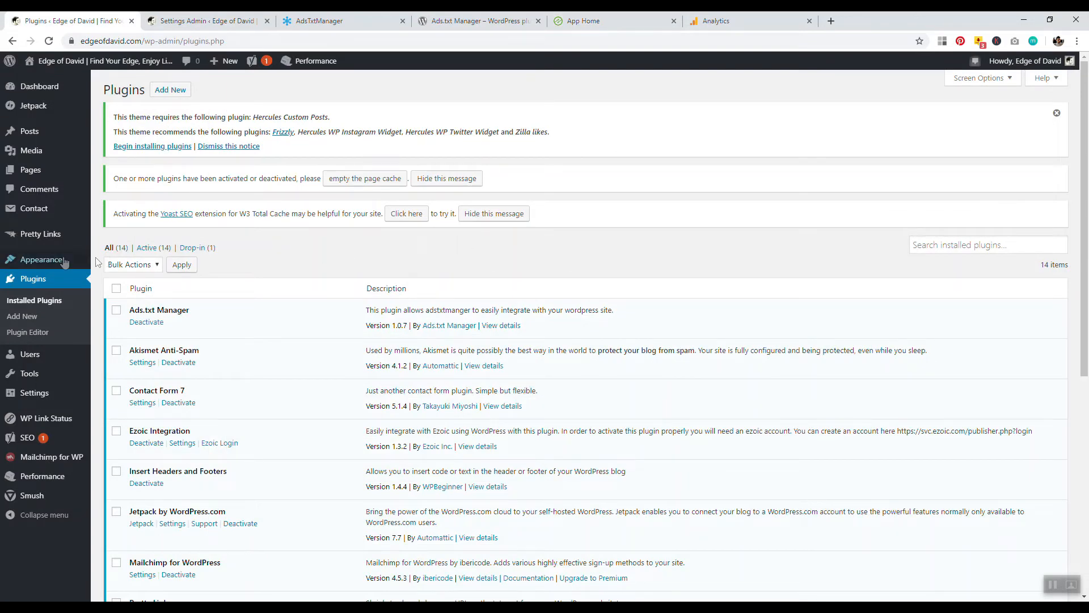
mouse_move(28, 396)
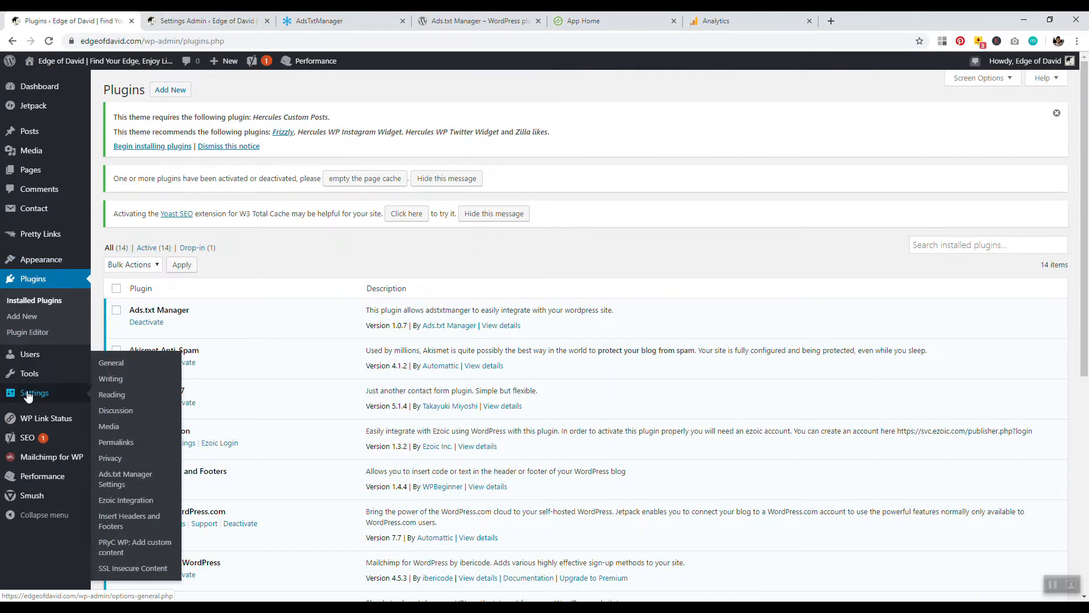
click(135, 517)
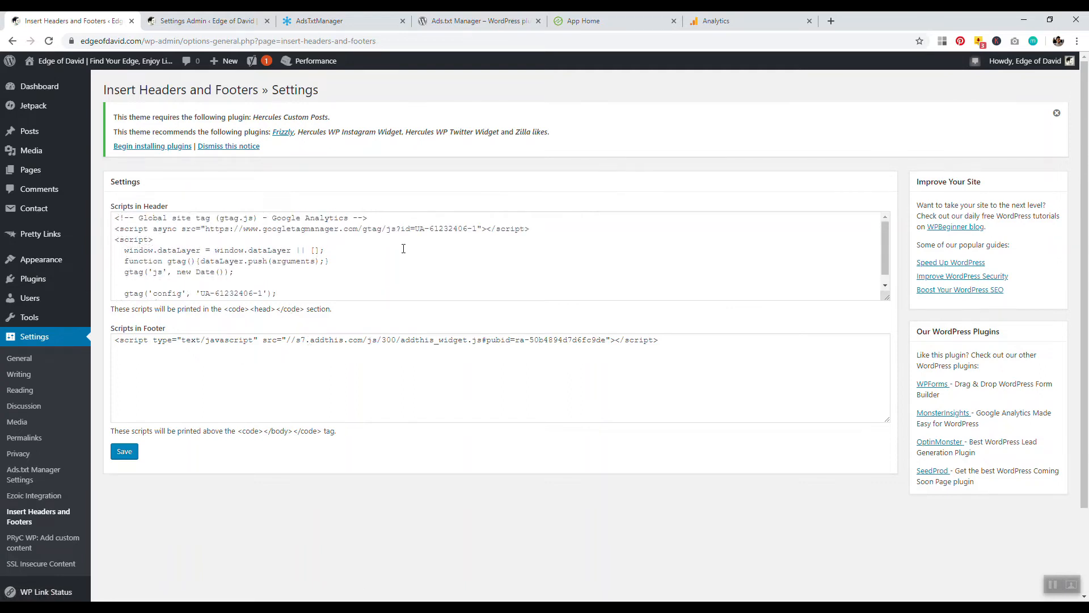
Open the PRyC WP custom content settings and examine the Ezoic placeholder code in the bottom-of-post content.
click(30, 549)
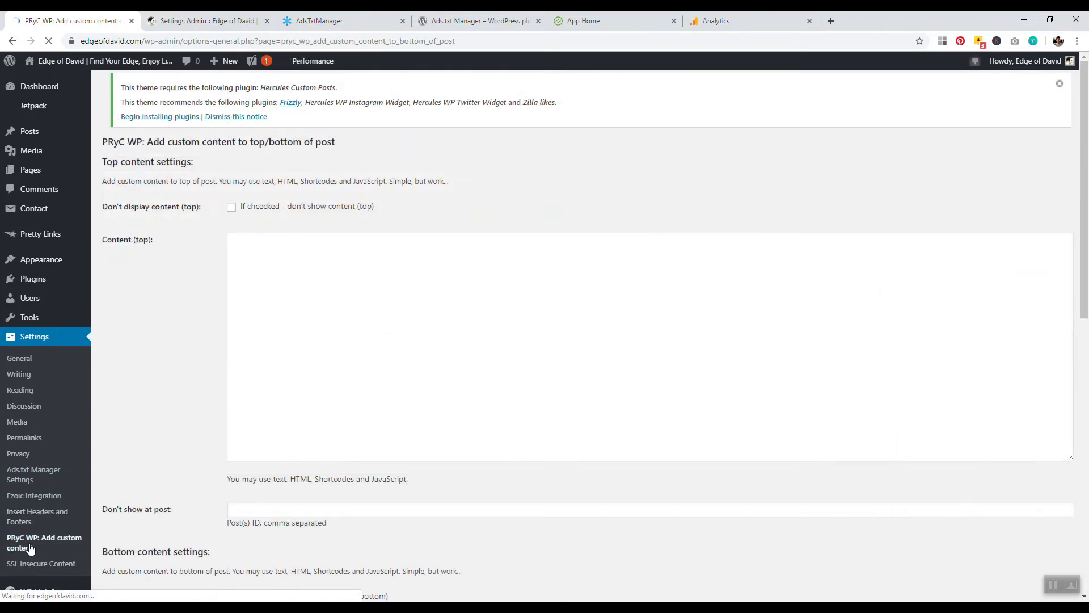
drag(1084, 137, 1084, 234)
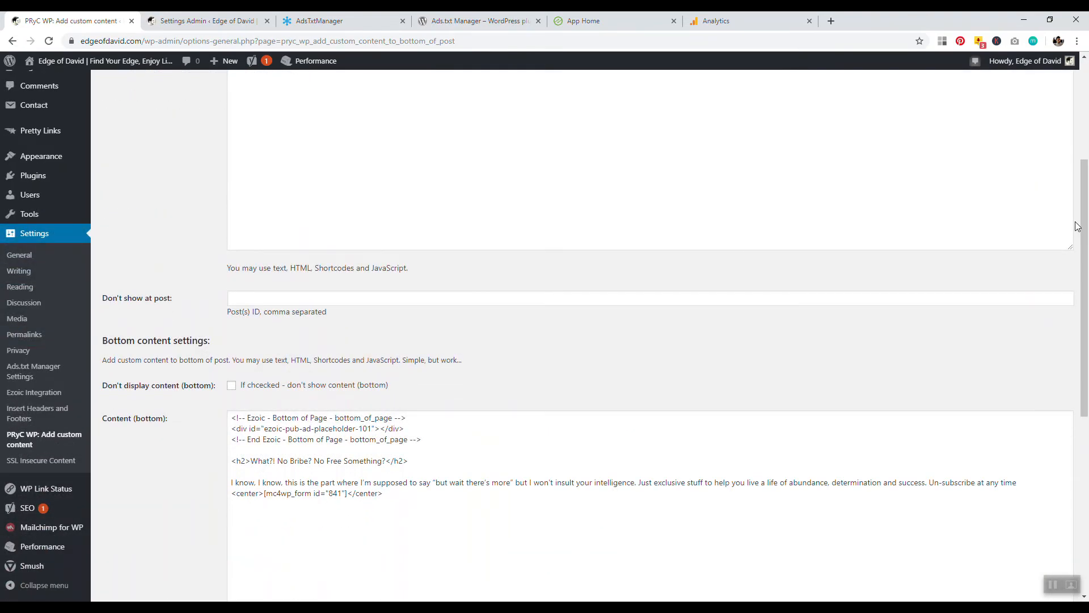
drag(1085, 226, 1085, 149)
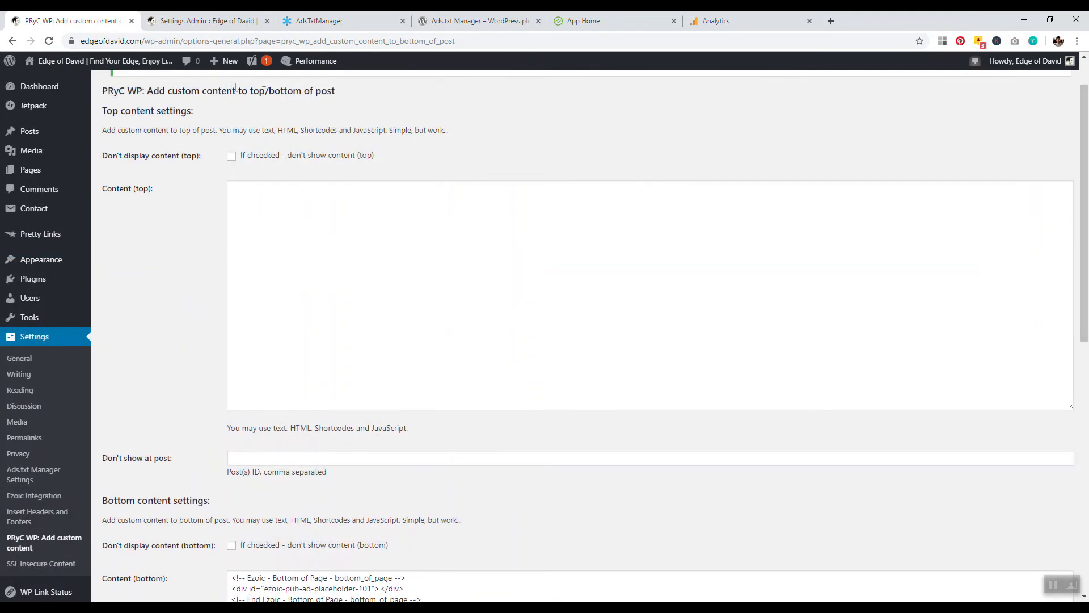
drag(154, 90, 338, 93)
click(280, 112)
scroll(1087, 199, down, 1)
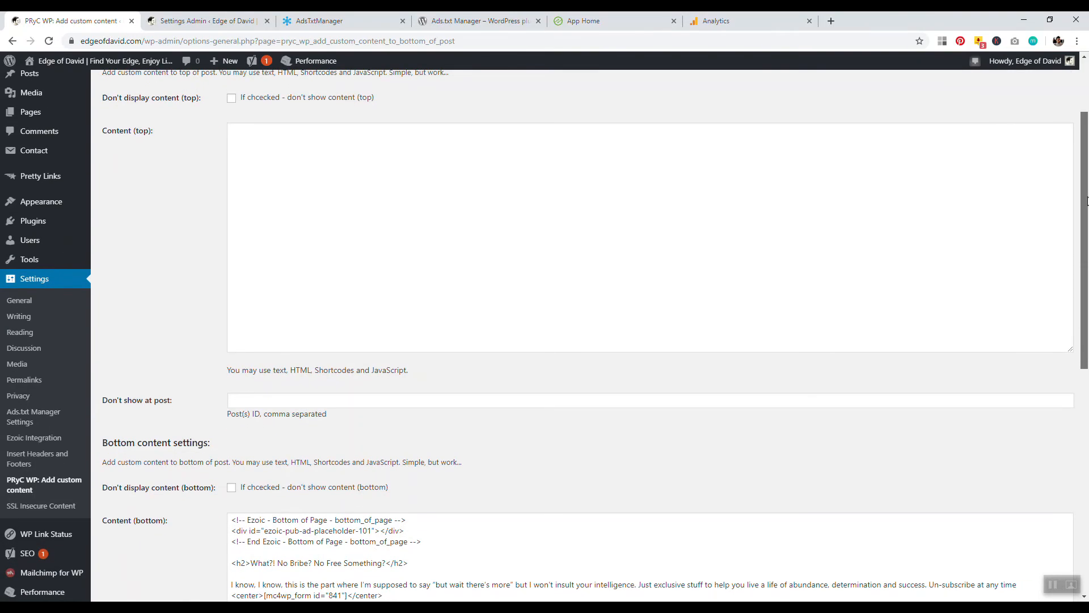
drag(1087, 200, 1079, 126)
drag(183, 141, 296, 143)
scroll(698, 176, down, 10)
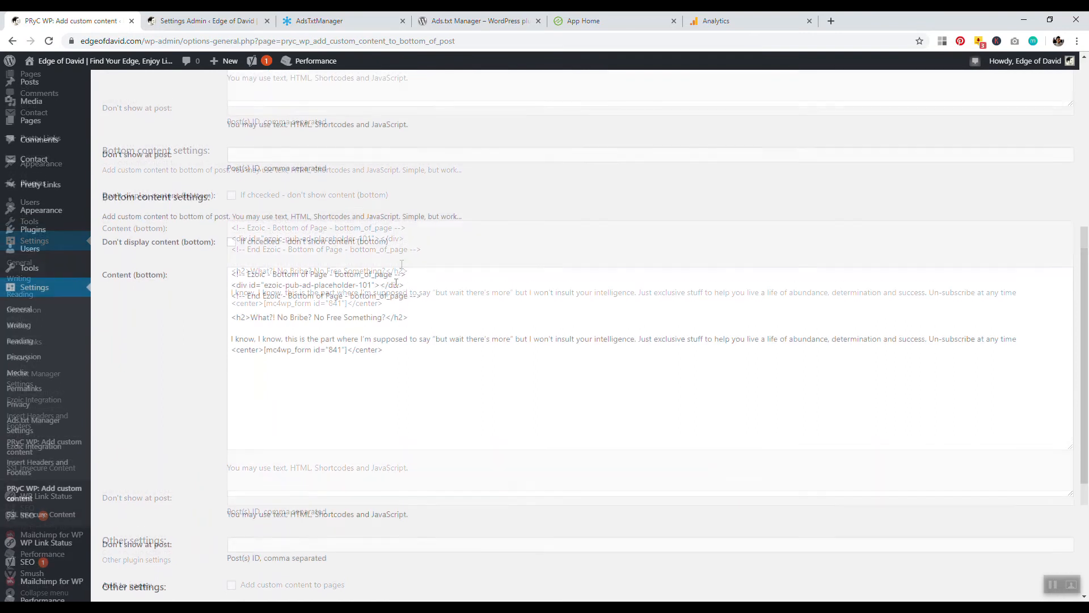
drag(233, 278, 410, 283)
drag(272, 287, 413, 299)
click(464, 252)
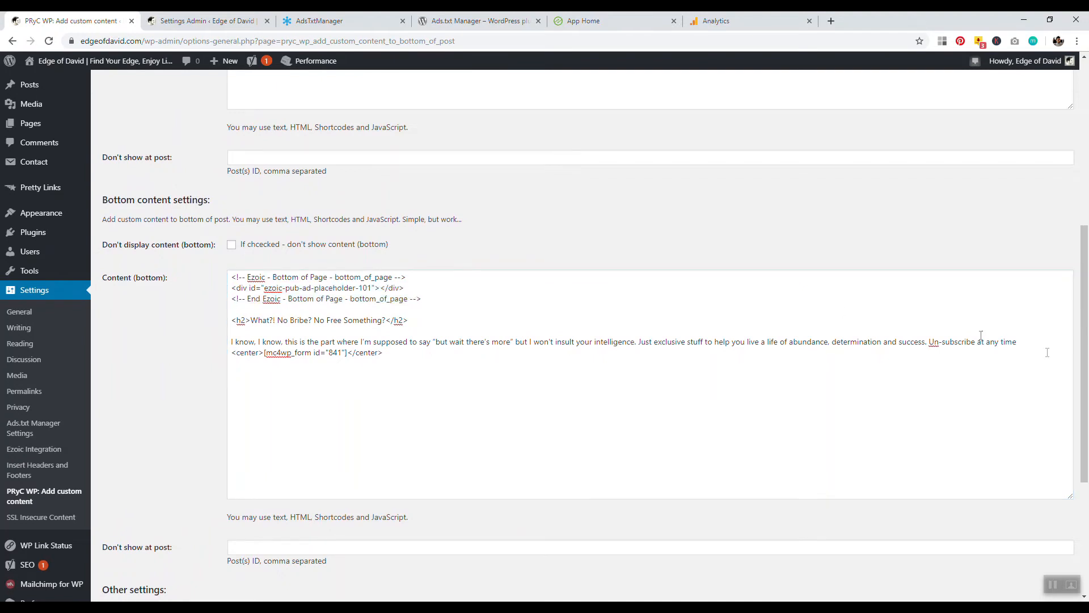
scroll(1083, 351, up, 3)
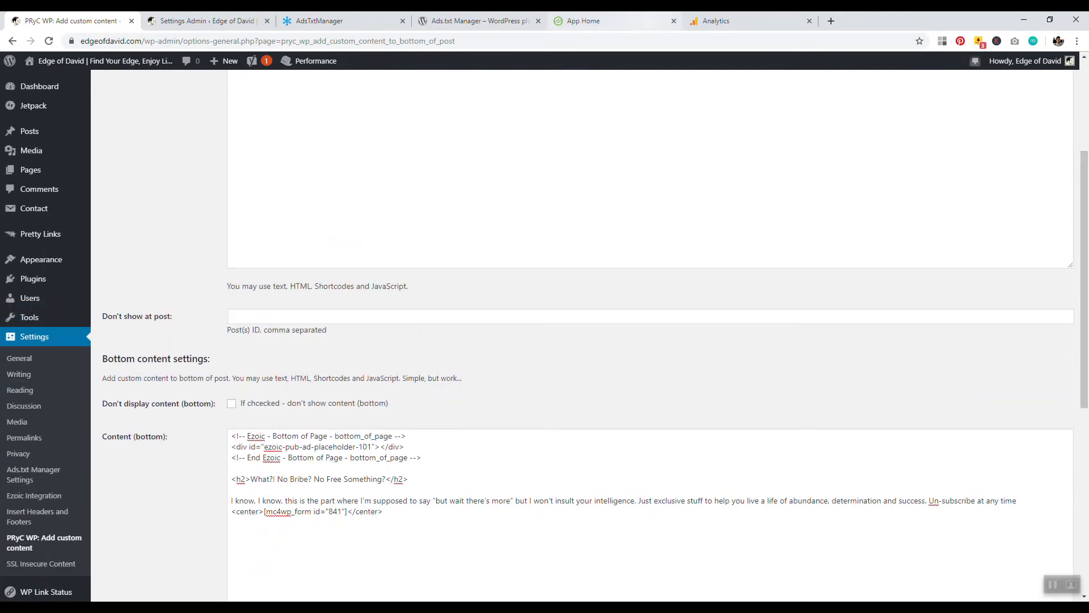
Return to the Ezoic placeholder list and view ads on a live blog post.
click(602, 21)
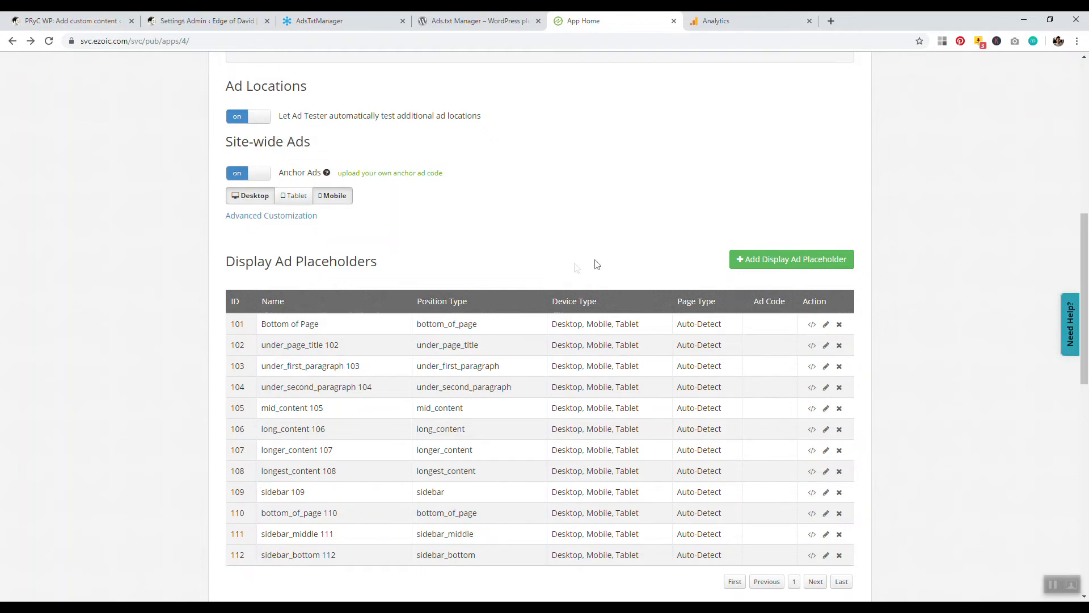
scroll(424, 300, down, 1)
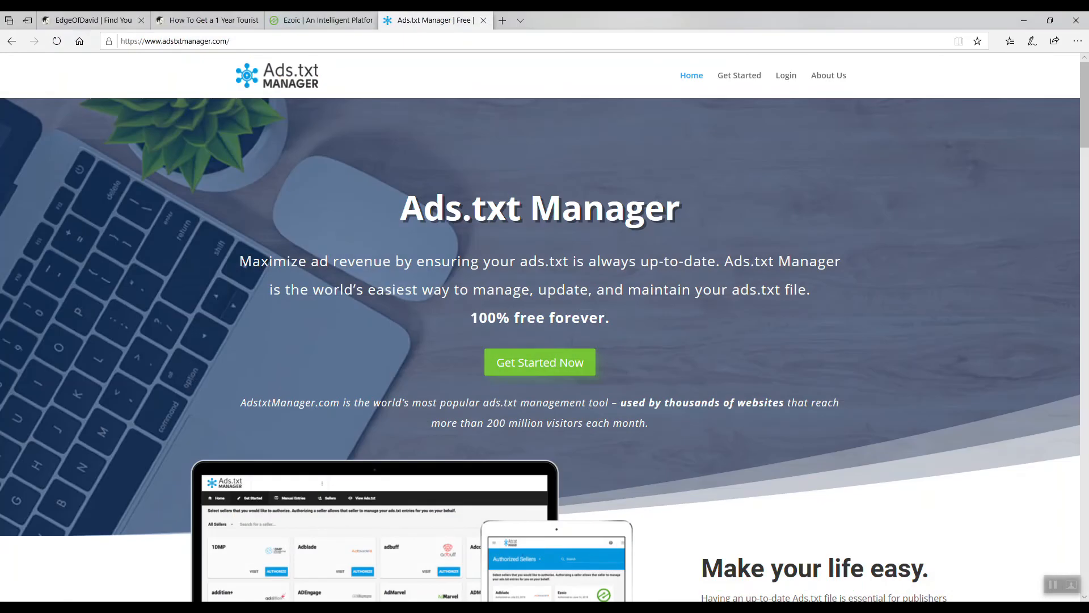
click(215, 20)
scroll(139, 200, down, 10)
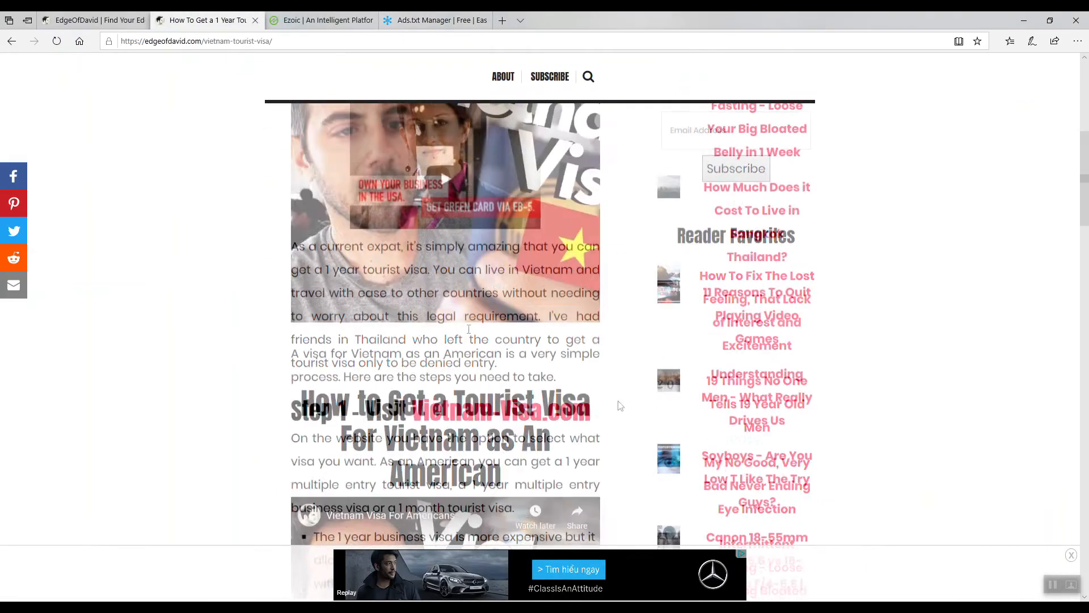
scroll(621, 406, down, 8)
scroll(851, 345, up, 8)
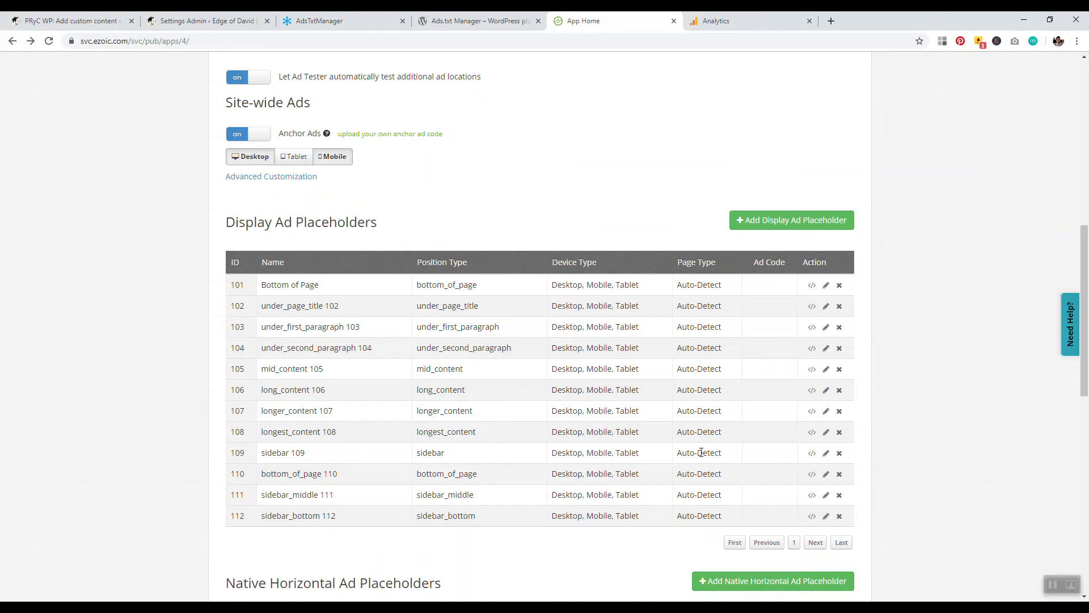
Copy the HTML code of the sidebar 109 ad placeholder.
click(812, 455)
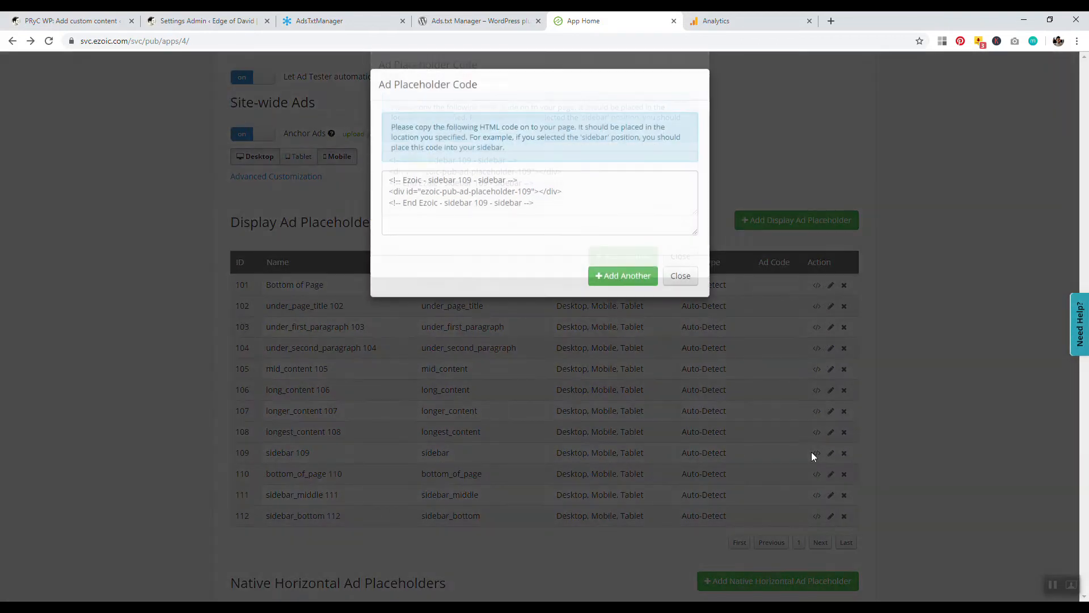
click(547, 209)
right_click(534, 205)
click(540, 211)
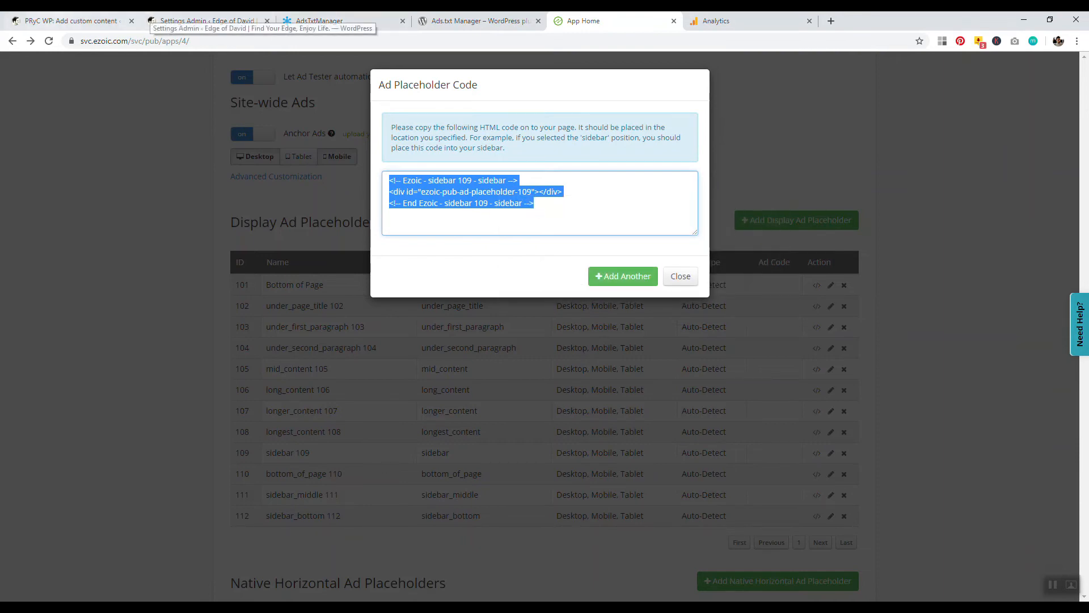
Add a Text widget to the Sidebar area on the WordPress Widgets page.
click(71, 21)
mouse_move(25, 261)
click(121, 295)
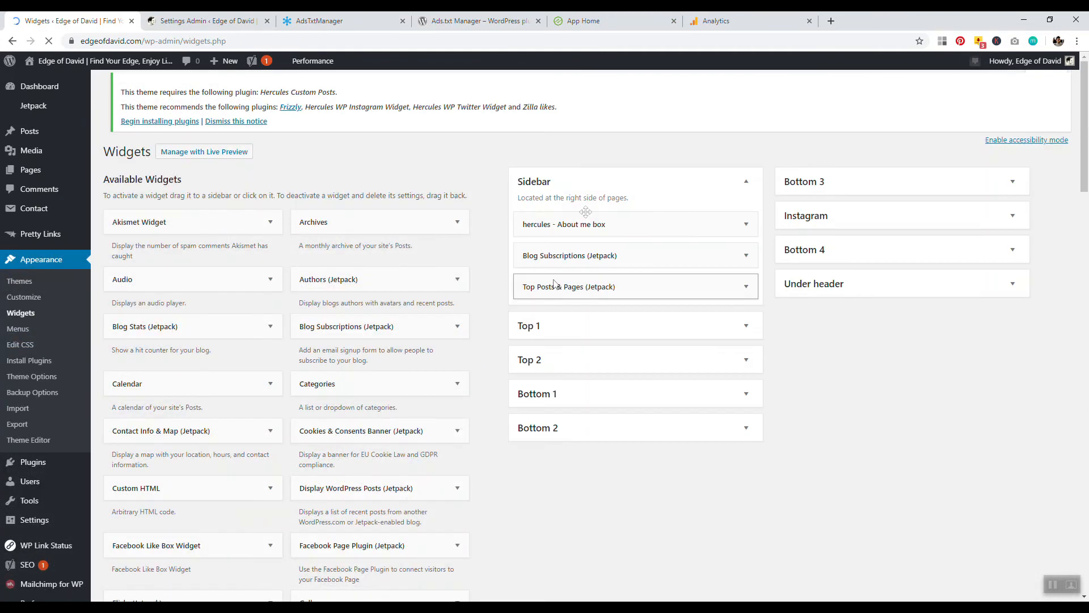
scroll(412, 302, down, 8)
scroll(412, 302, down, 6)
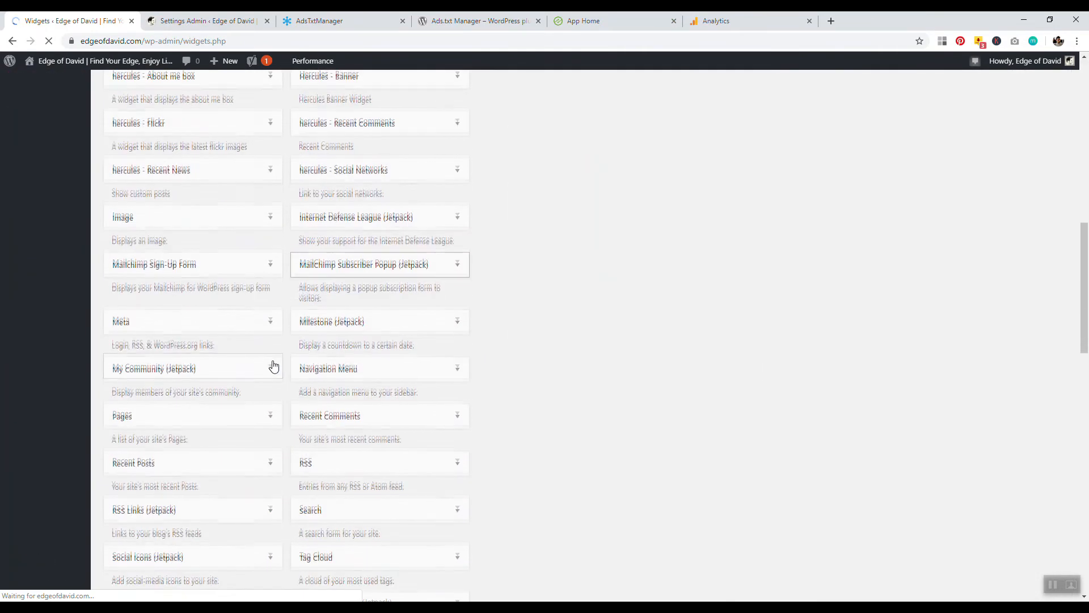
drag(154, 433, 571, 205)
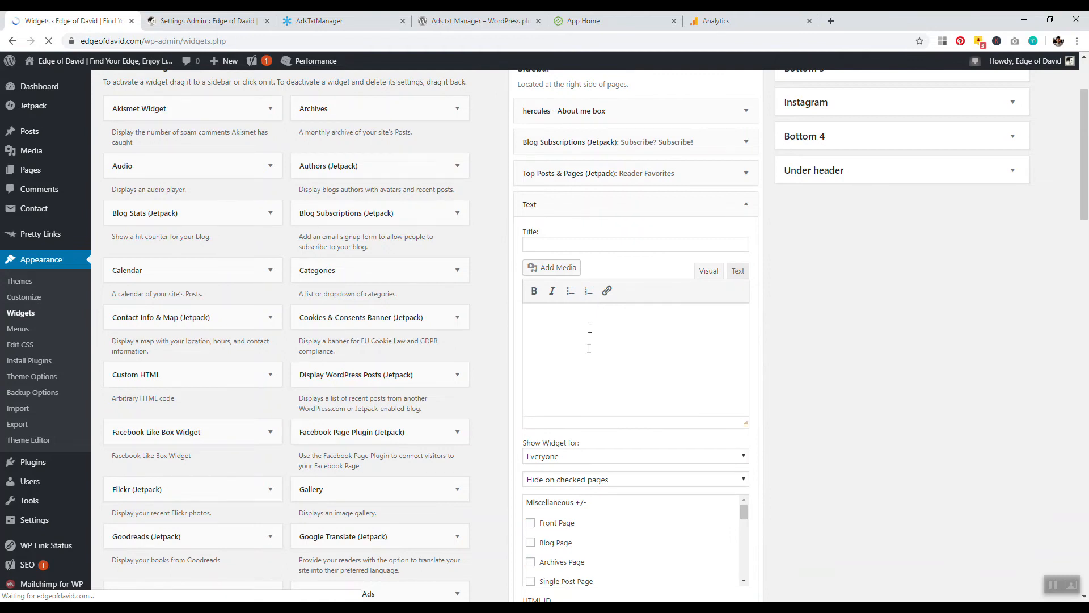
Paste the sidebar 109 placeholder code into the Text widget's text view, save it and collapse the widget.
click(738, 273)
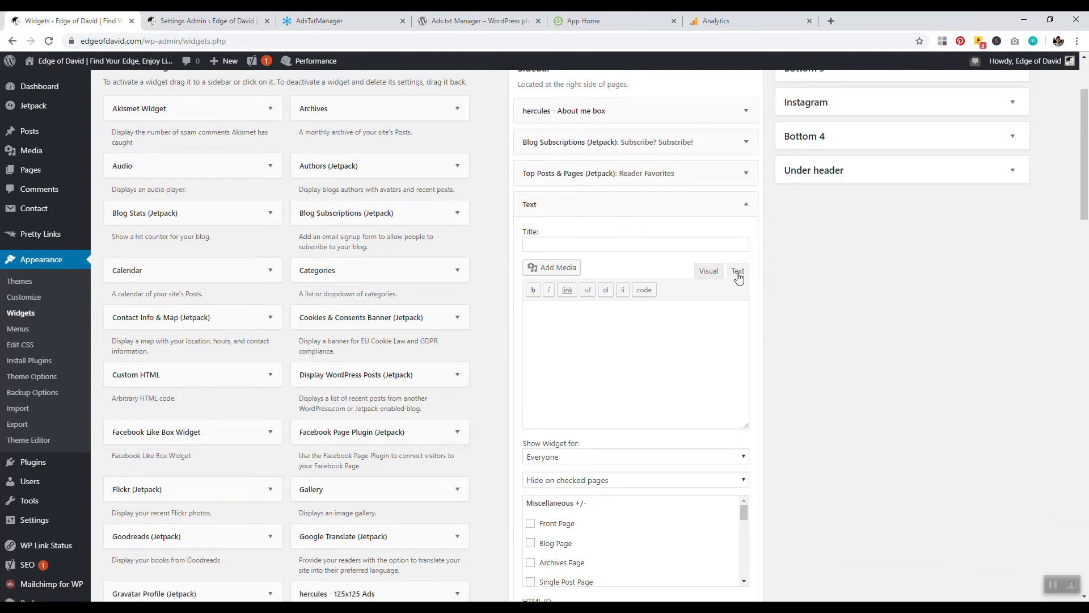
right_click(565, 323)
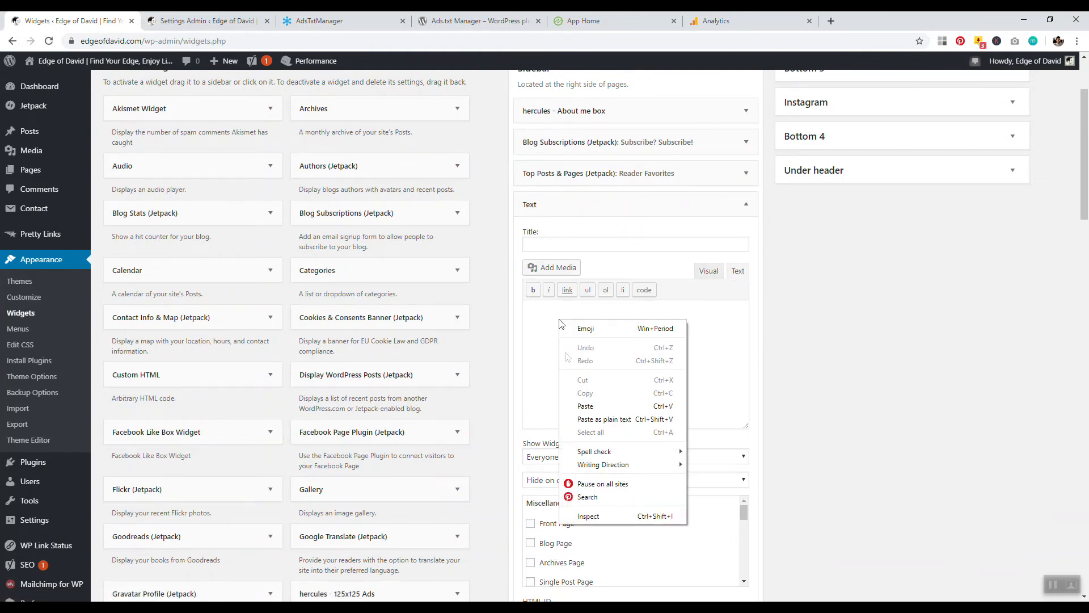
click(576, 393)
scroll(823, 396, down, 1)
scroll(823, 396, down, 3)
click(735, 502)
scroll(840, 454, up, 4)
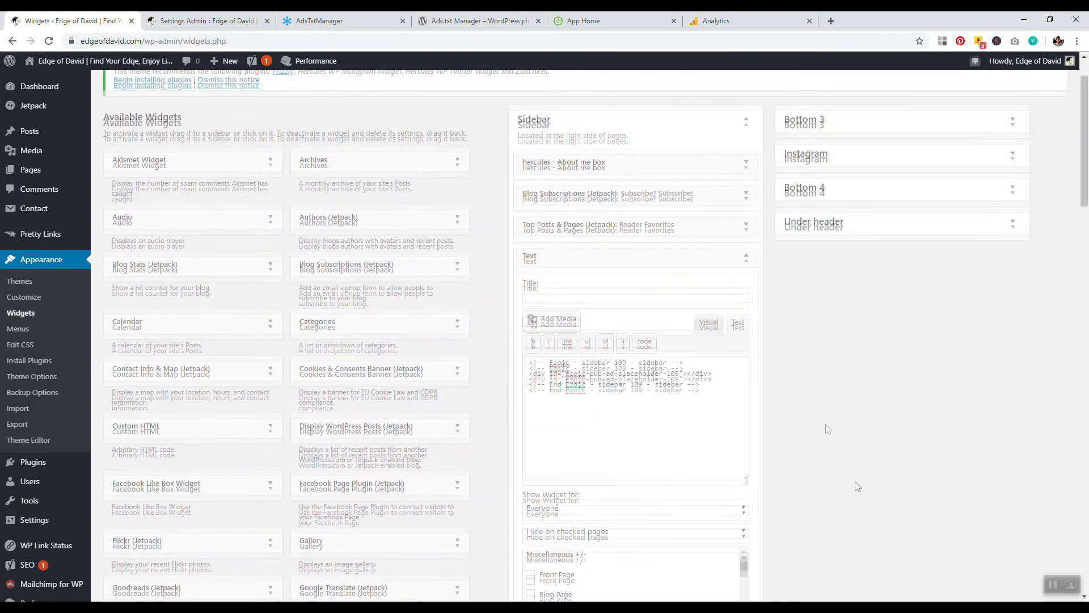
click(747, 262)
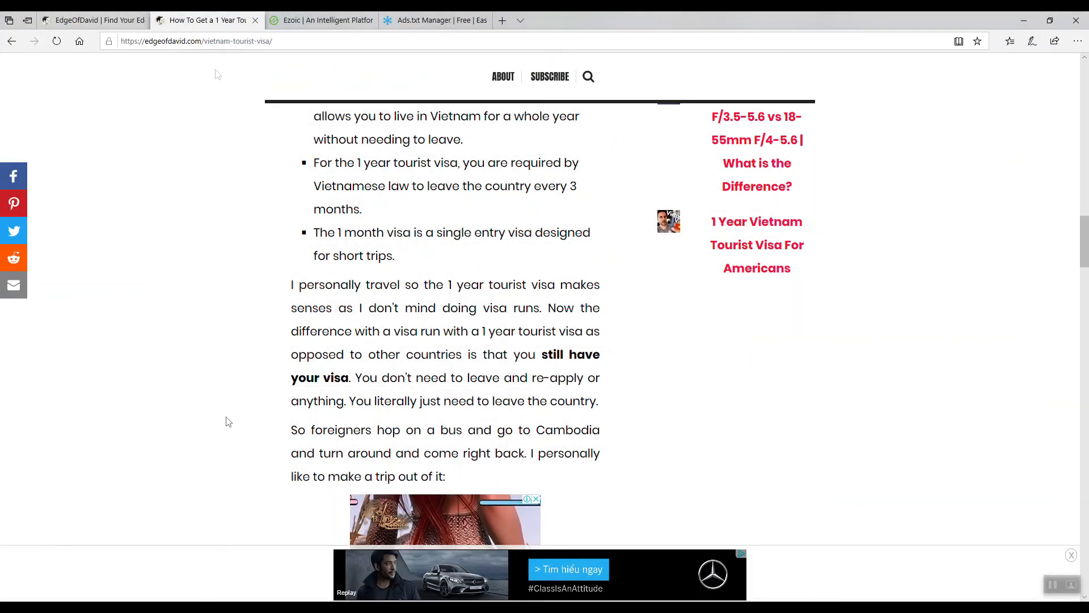
Open the Canon 18-55mm lens post from the live blog homepage in a new tab and scroll through its ads.
click(111, 21)
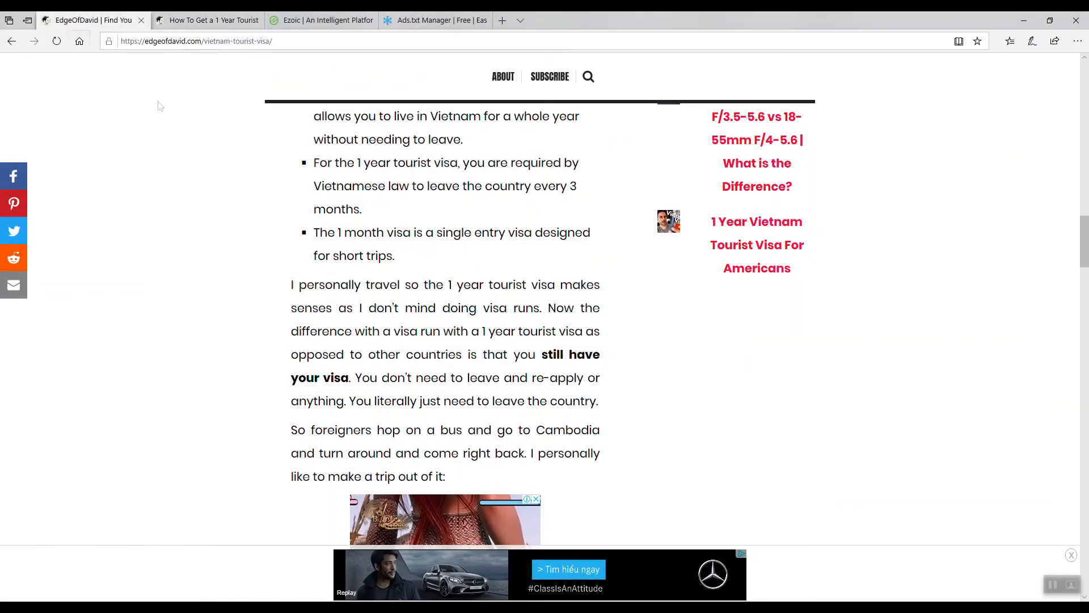
scroll(316, 392, up, 5)
scroll(273, 380, down, 11)
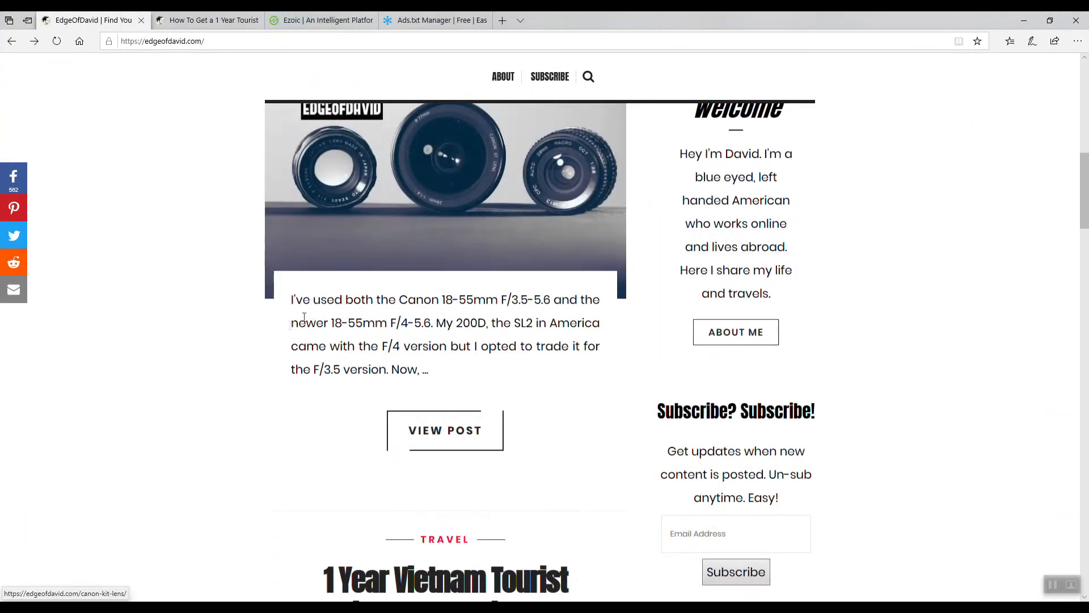
scroll(223, 389, up, 8)
right_click(425, 242)
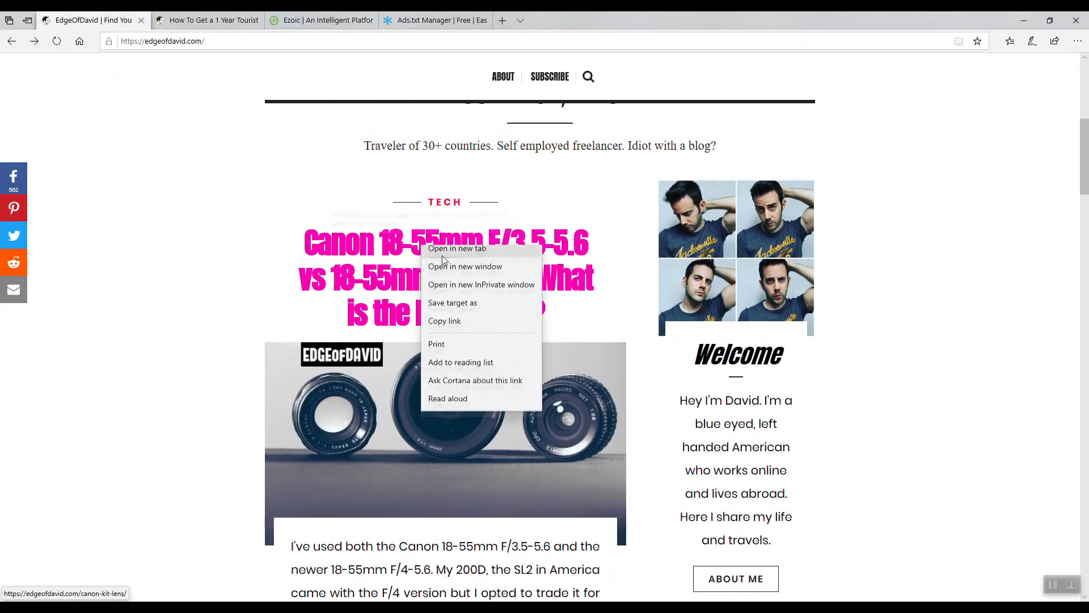
click(444, 256)
click(316, 24)
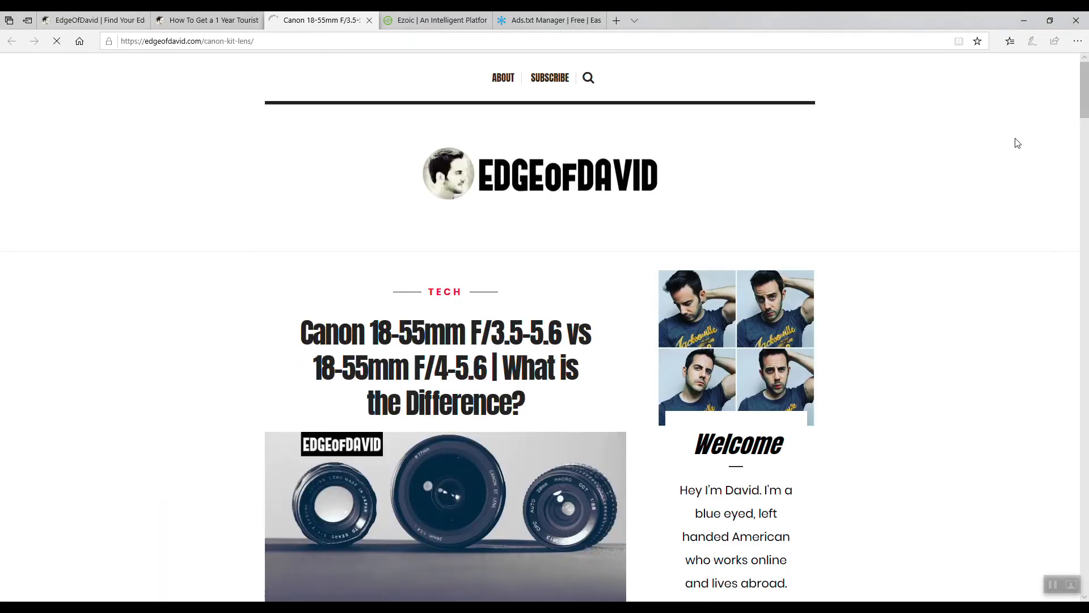
scroll(1016, 141, down, 4)
scroll(706, 457, down, 20)
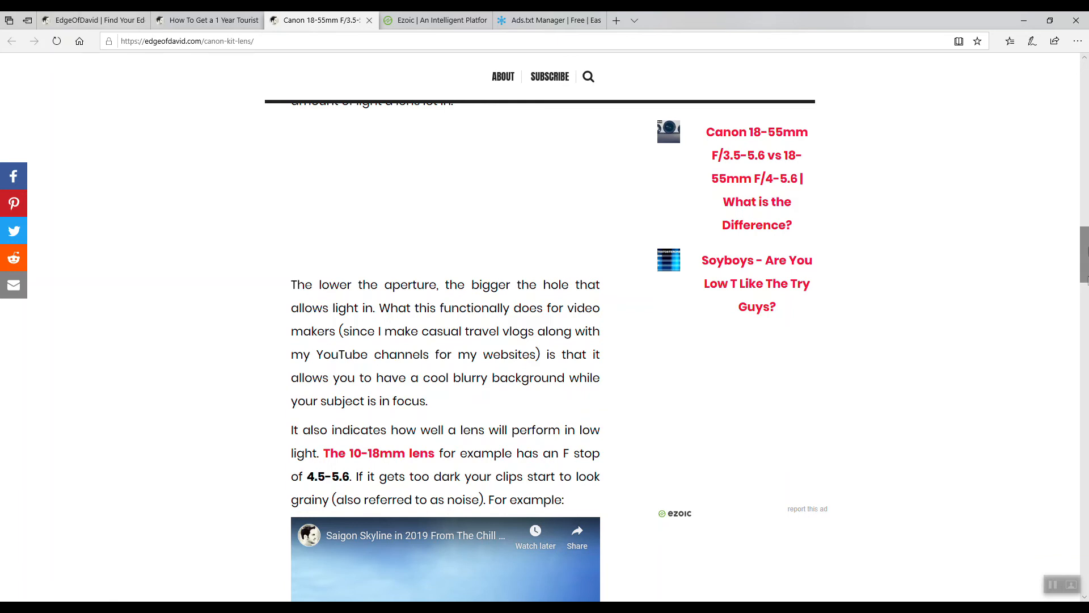
drag(1085, 245, 1084, 109)
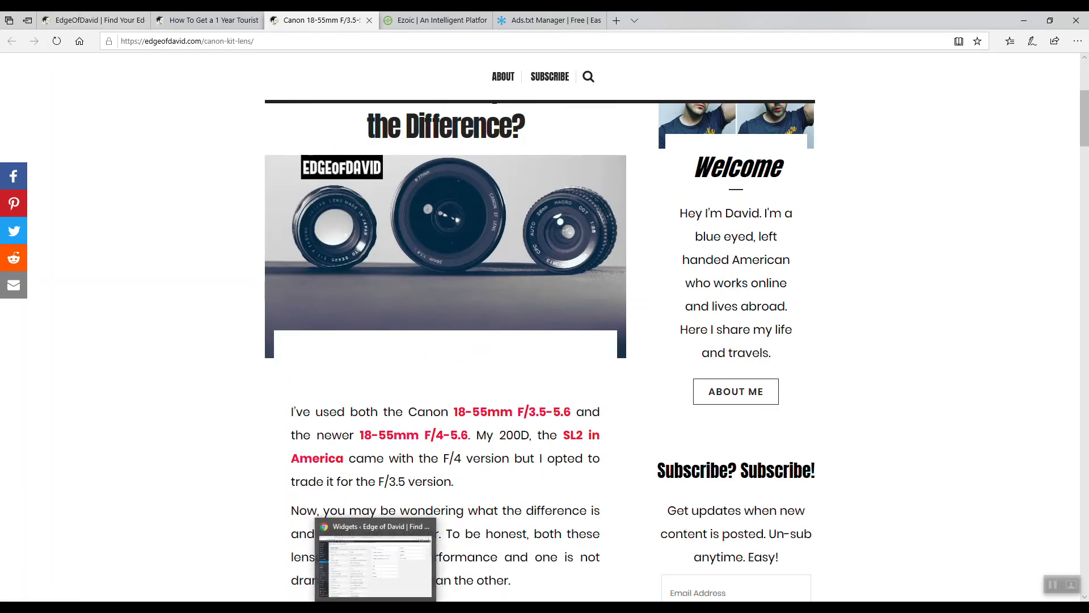
Open the Bottom of Page ad placeholder's edit page in Ezoic Ad Tester and review its location, device, page and size settings.
click(377, 607)
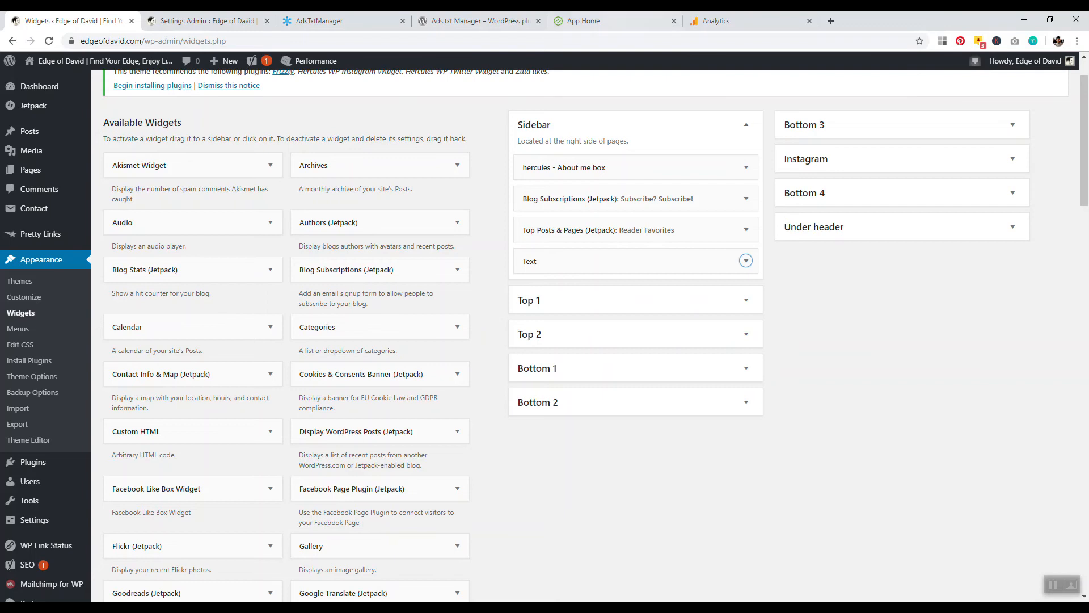
click(610, 21)
click(666, 275)
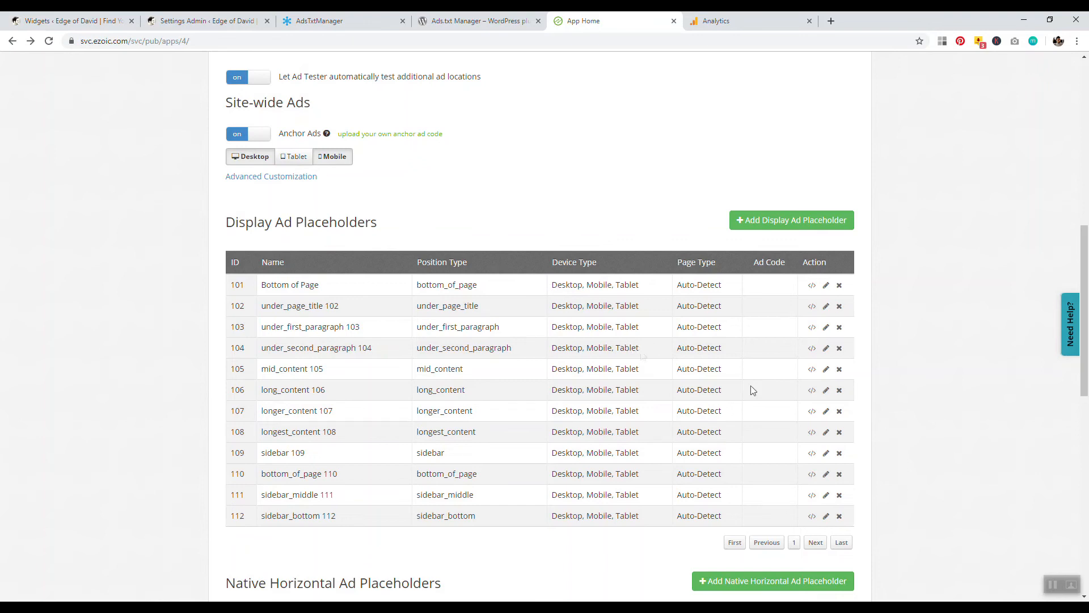
click(828, 287)
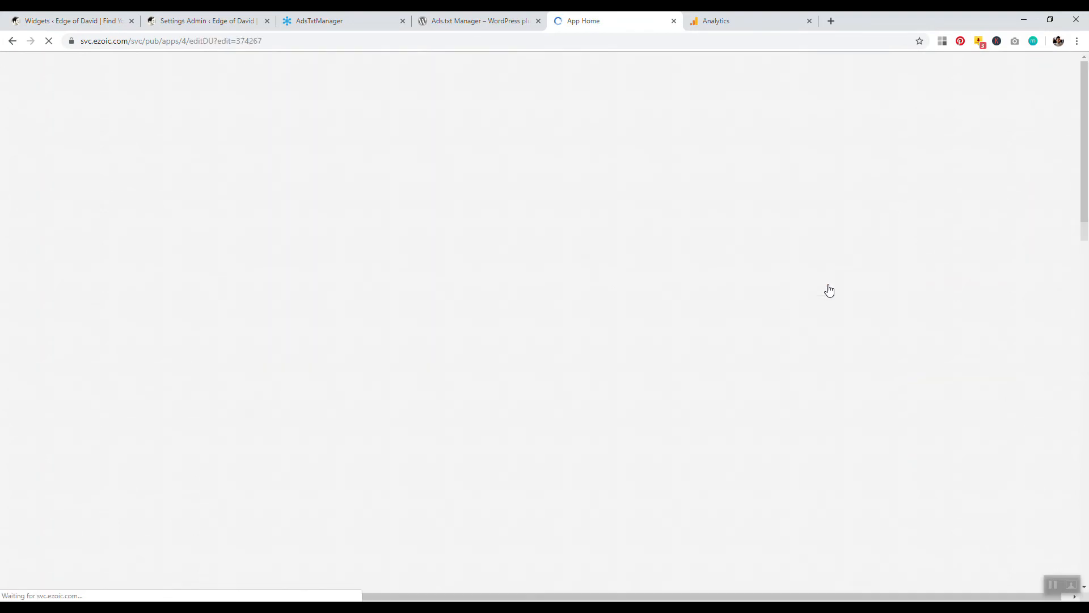
scroll(737, 298, down, 5)
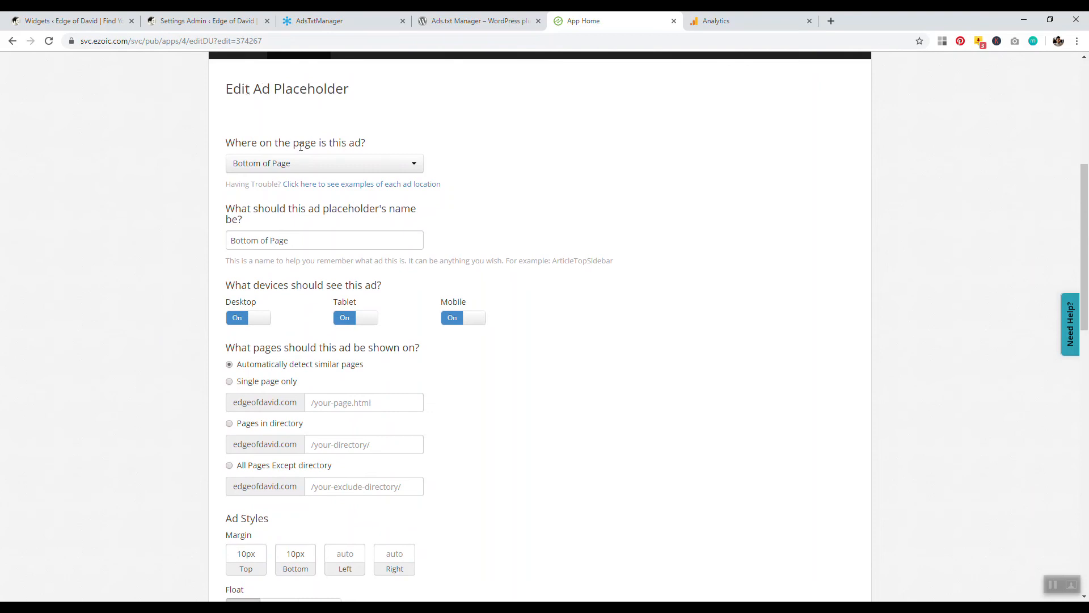
scroll(173, 180, down, 1)
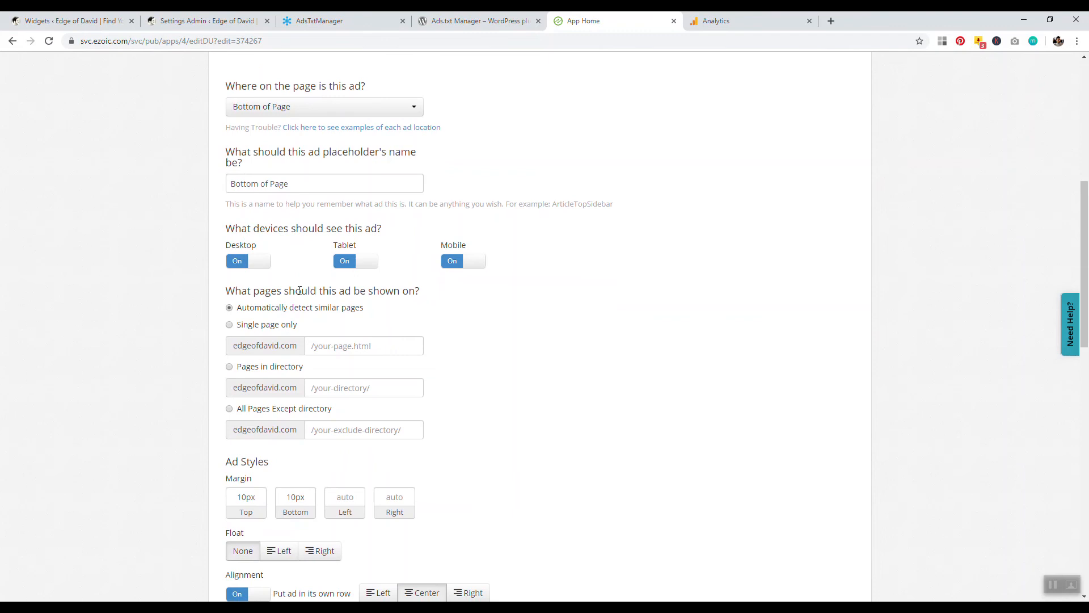
scroll(199, 290, down, 1)
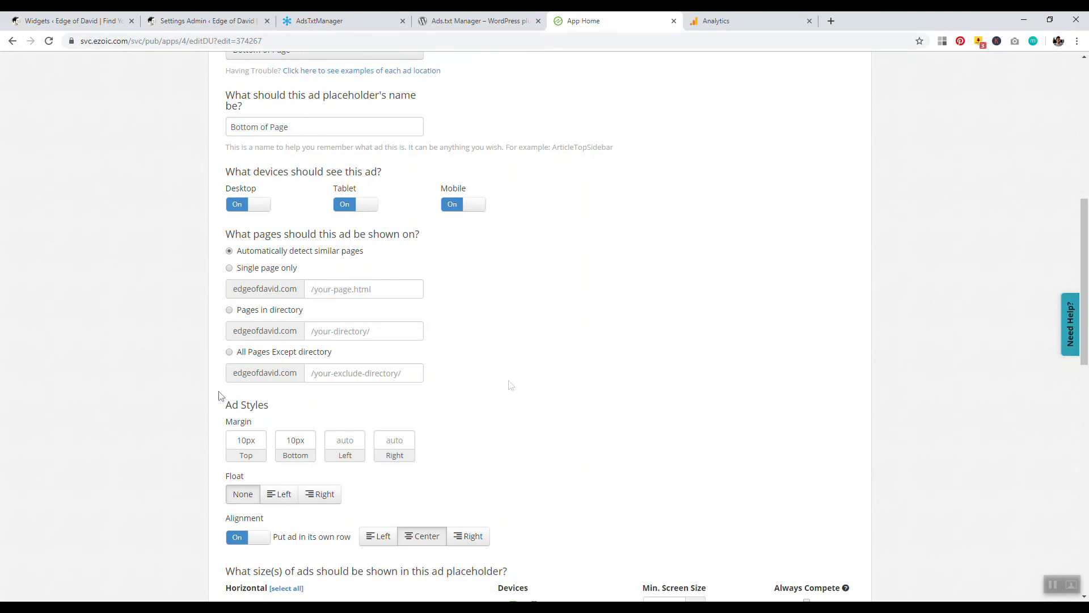
scroll(567, 374, down, 8)
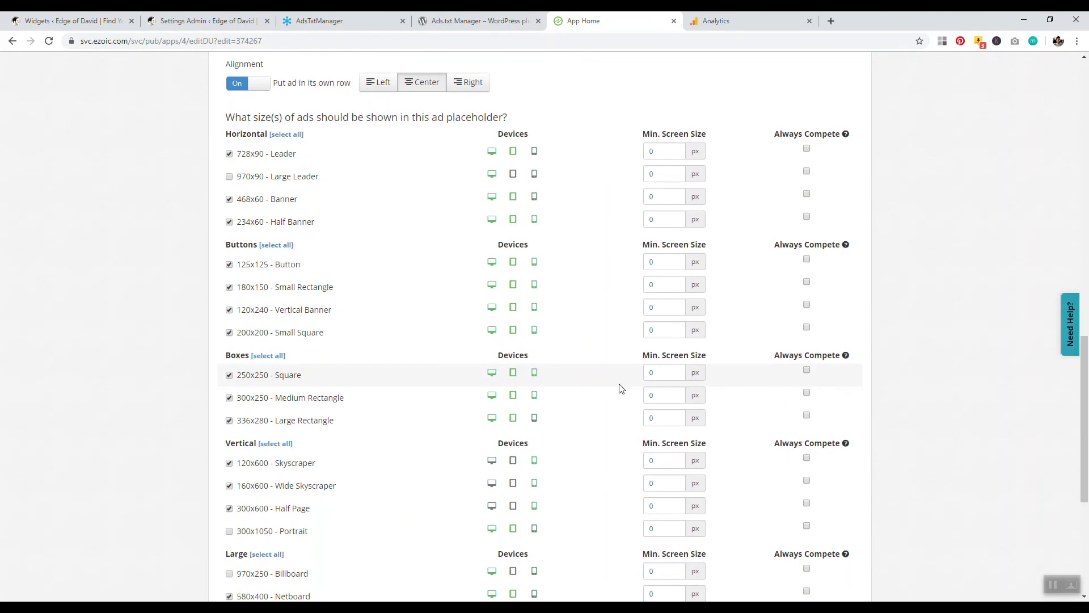
drag(1084, 398, 1083, 120)
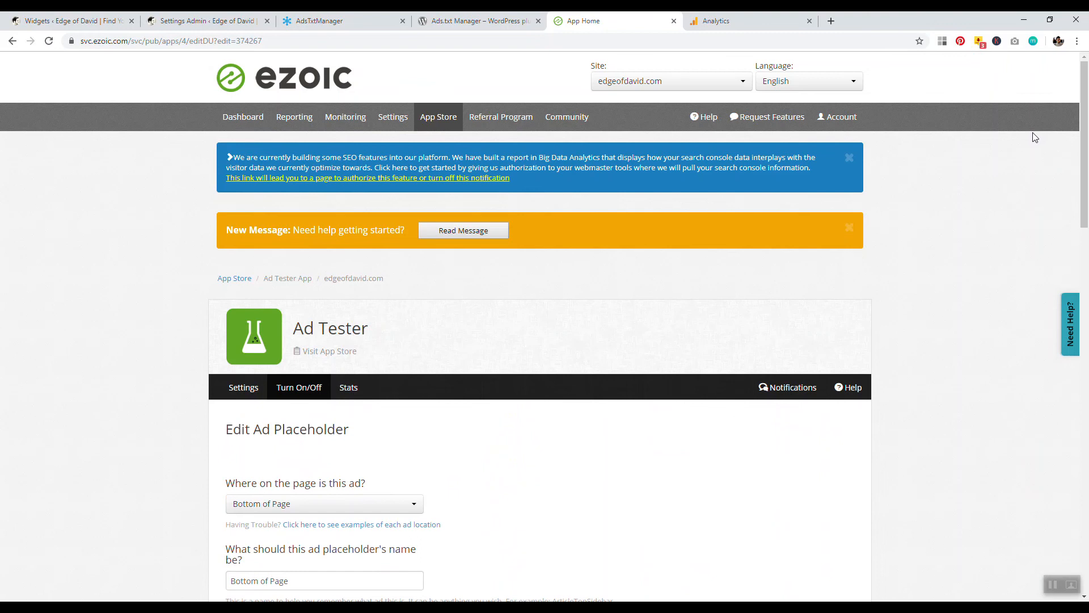
scroll(1071, 223, down, 5)
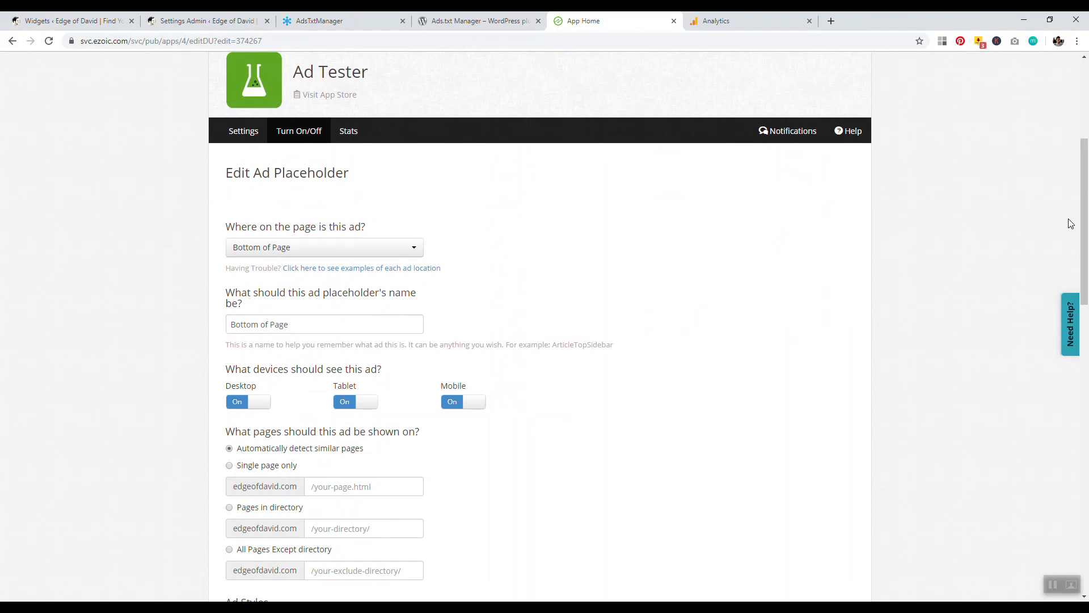
drag(1082, 214, 1084, 182)
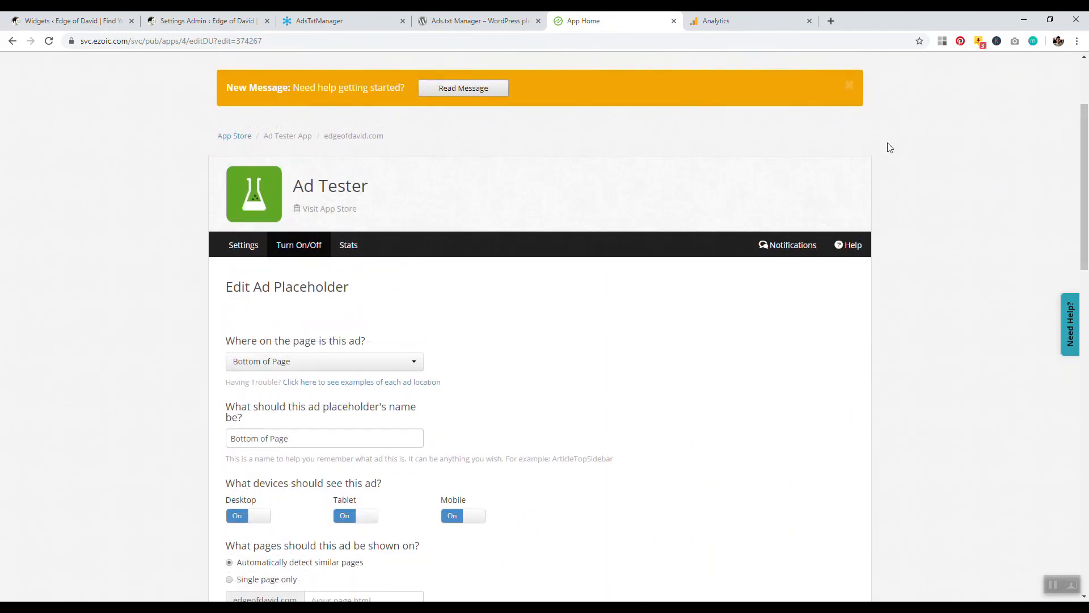